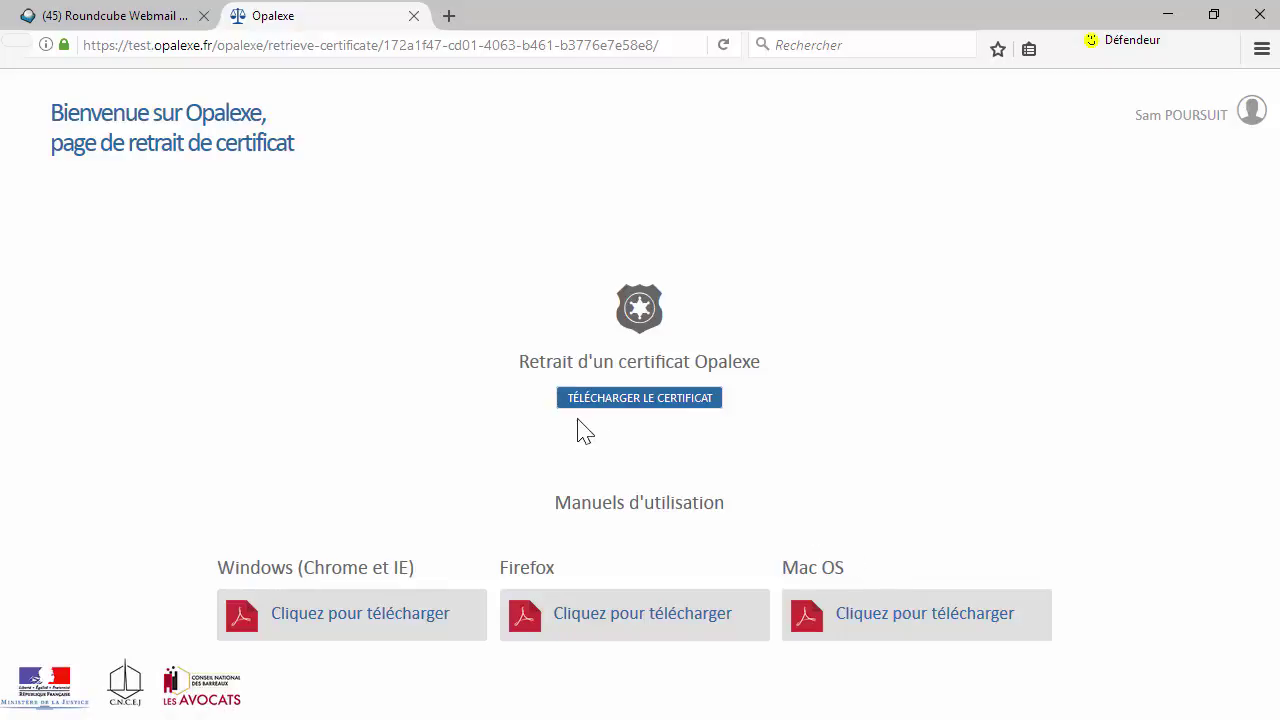
# - Download the software certificate from the Opalexe retrieval page and save the .p12 file
pyautogui.click(630, 416)
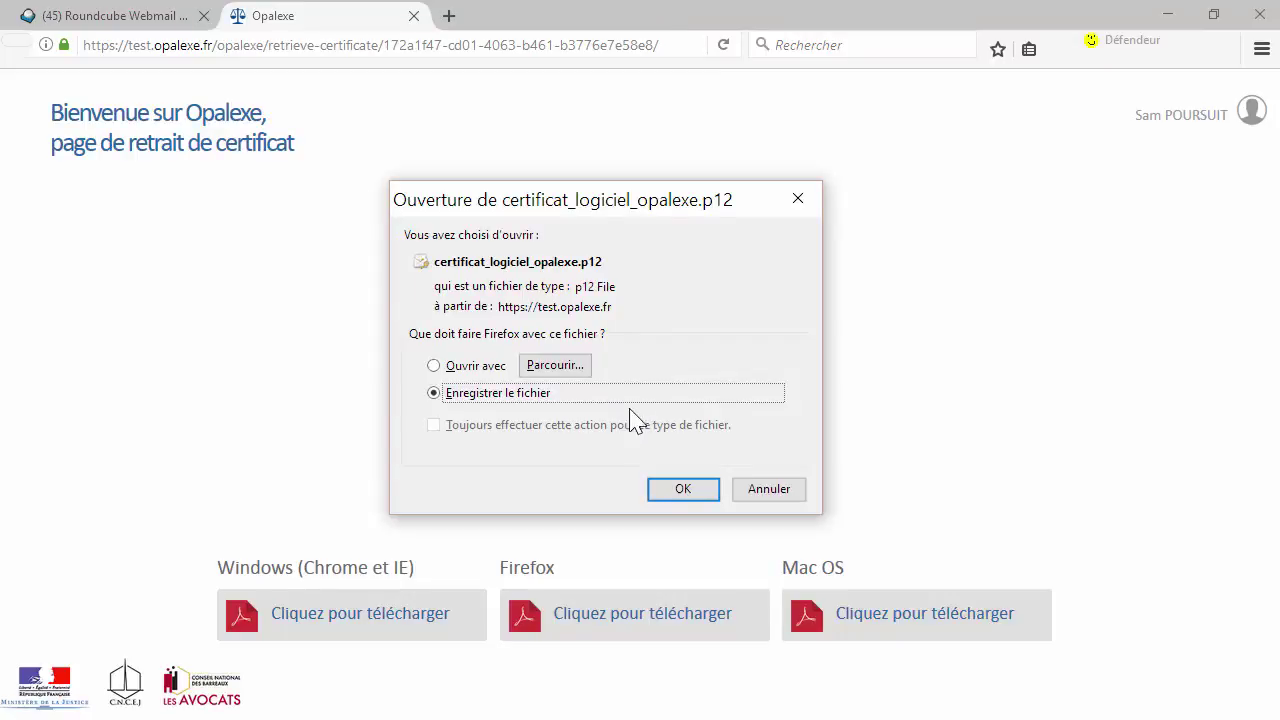
pyautogui.click(679, 490)
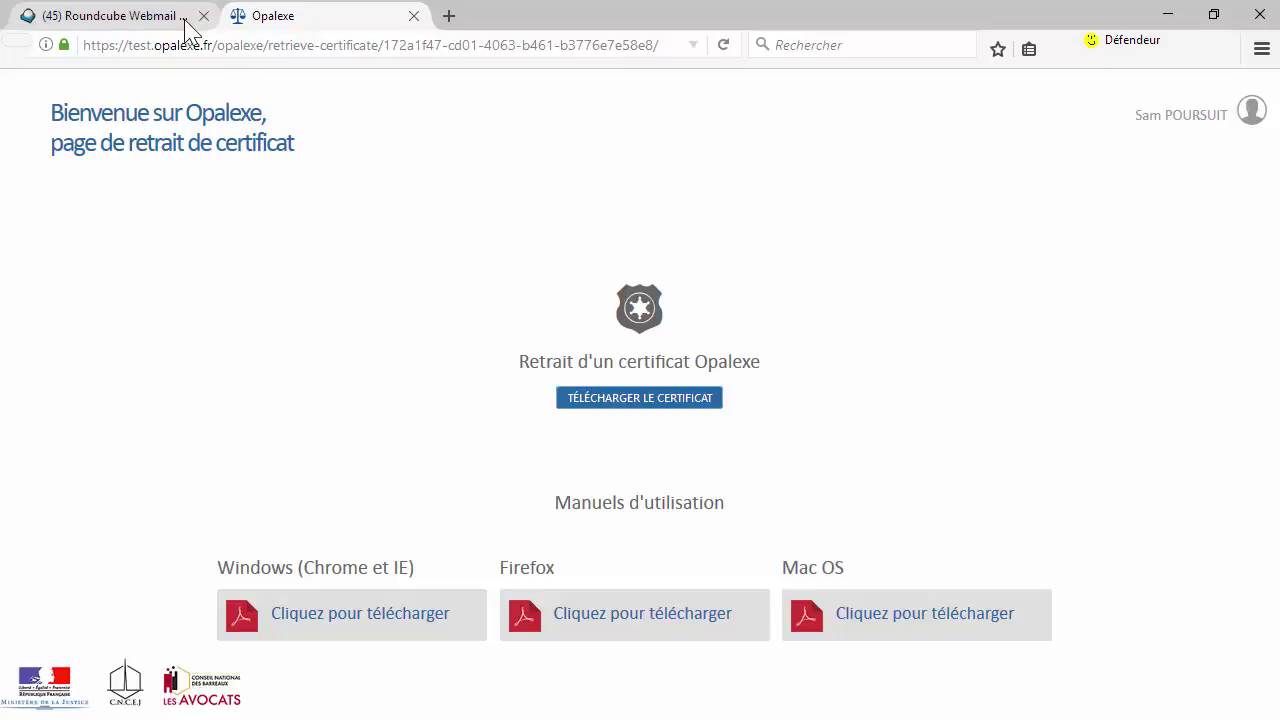
# - Copy the certificate's installation password from the Opalexe e-mail "Mot de passe de votre certificat logiciel" in the webmail
pyautogui.click(143, 24)
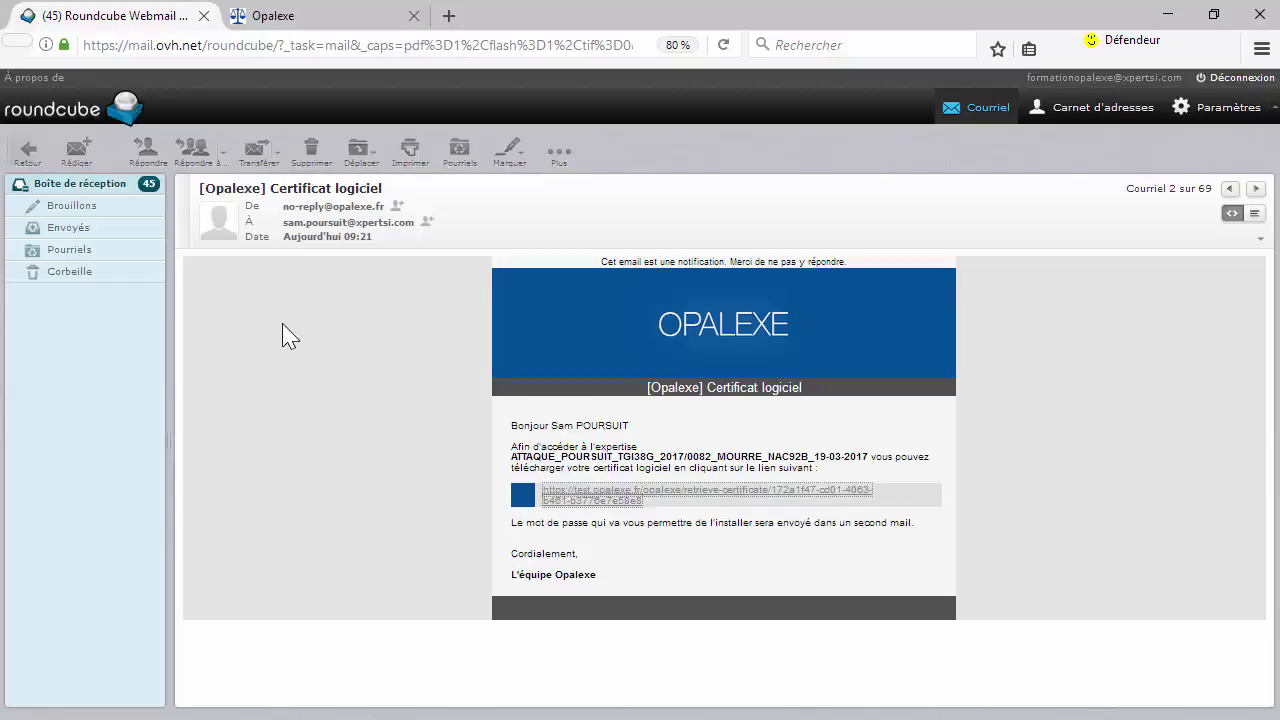
pyautogui.click(1236, 196)
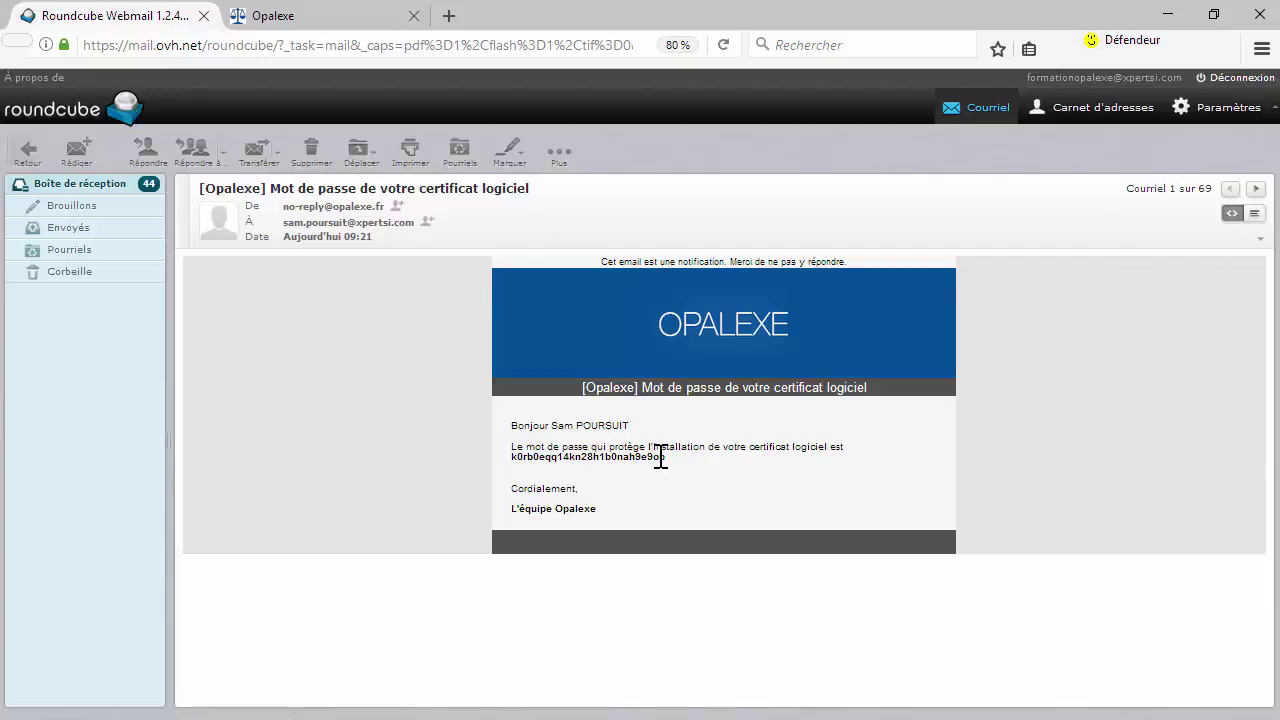
pyautogui.moveTo(666, 458); pyautogui.dragTo(516, 460)
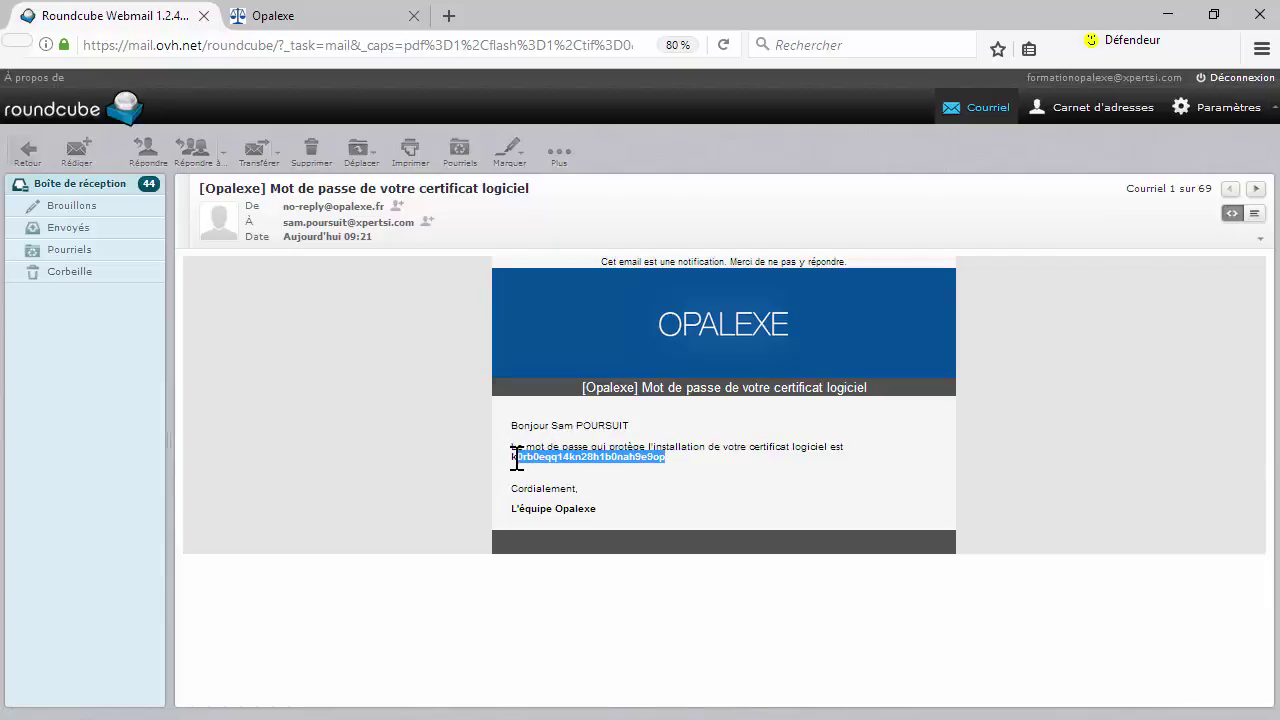
pyautogui.moveTo(516, 460); pyautogui.dragTo(663, 460)
pyautogui.click(664, 462)
pyautogui.doubleClick(664, 460)
pyautogui.rightClick(655, 460)
pyautogui.click(688, 476)
# - Open the certificate manager from Firefox's advanced options and display the personal certificates list
pyautogui.click(236, 22)
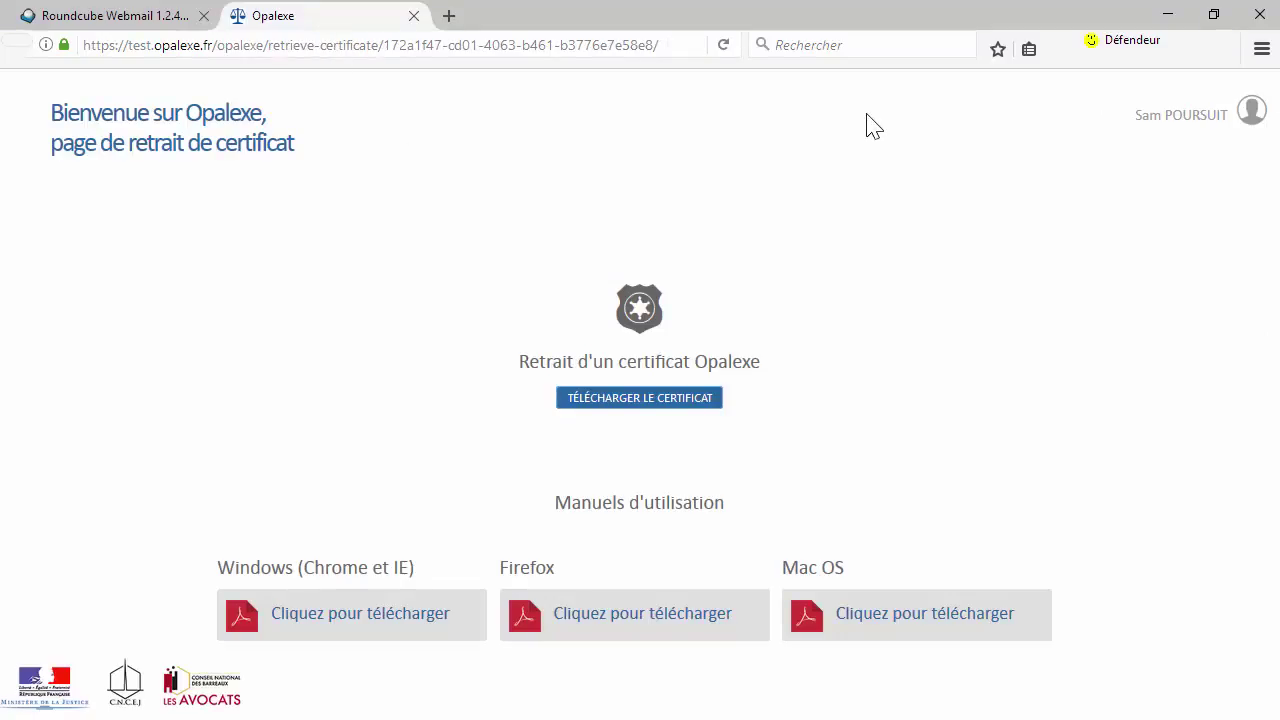
pyautogui.click(1249, 52)
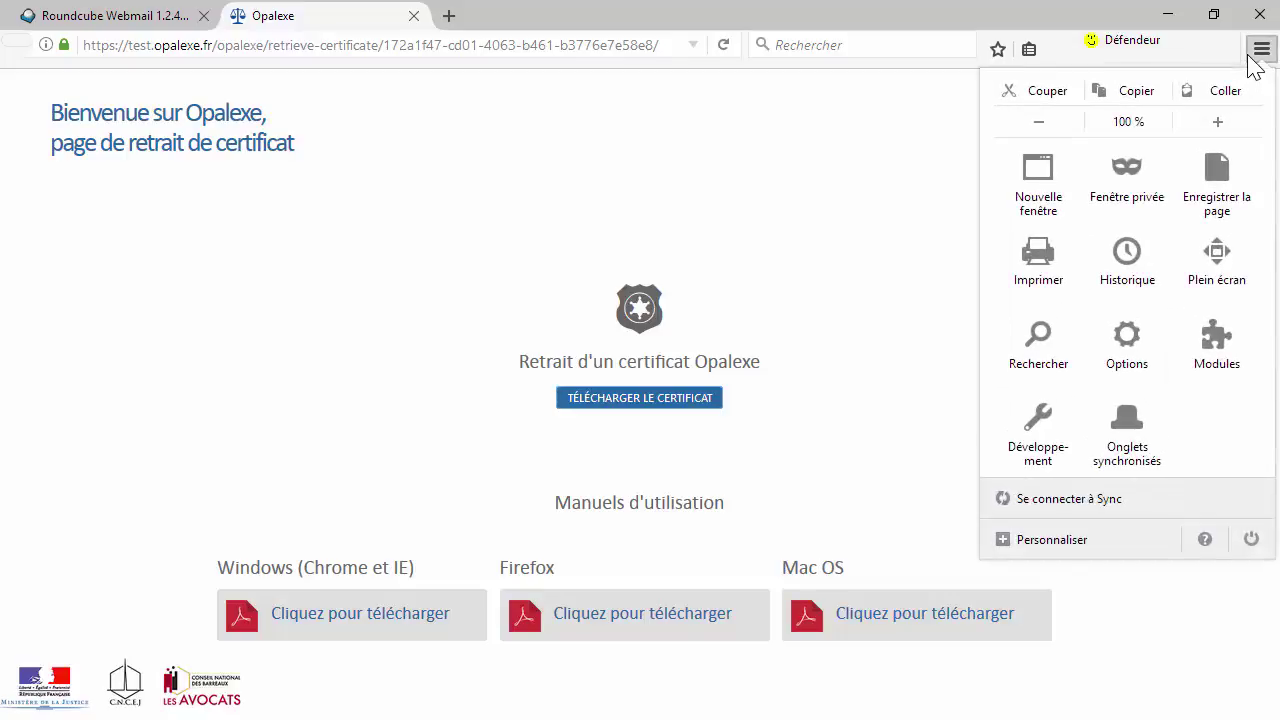
pyautogui.click(1124, 347)
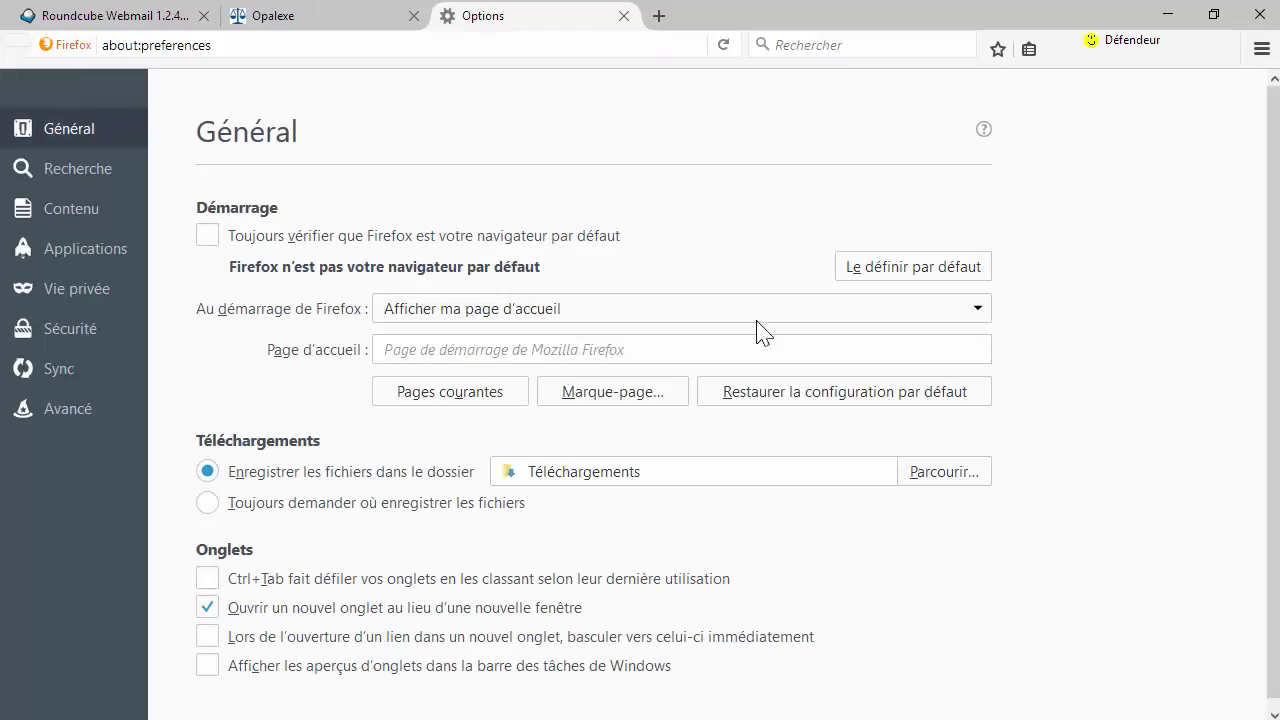
pyautogui.click(78, 412)
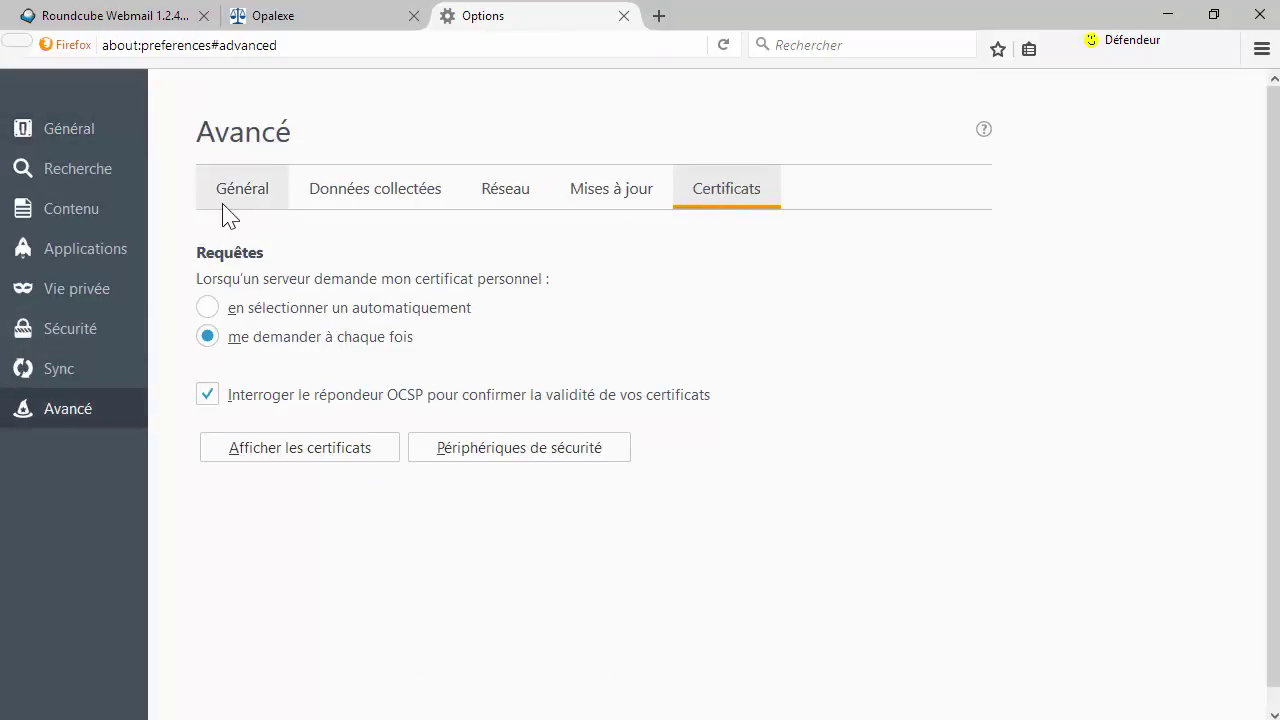
pyautogui.click(289, 468)
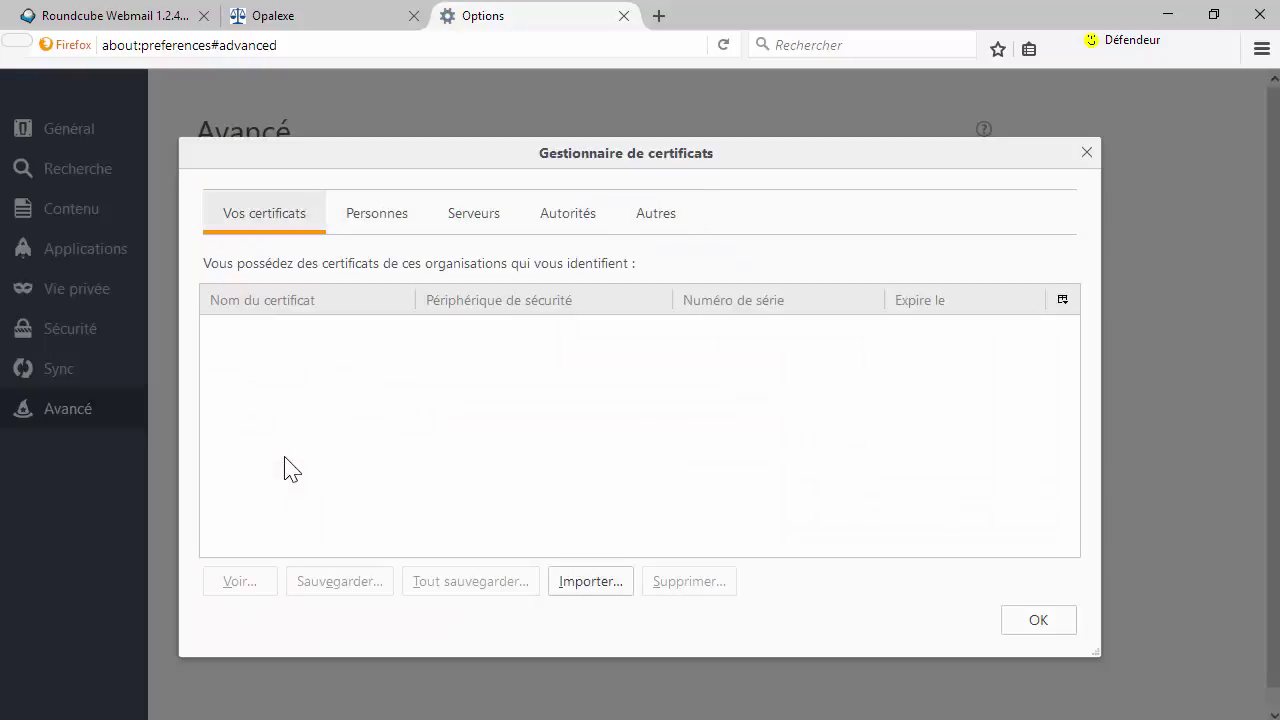
pyautogui.click(376, 228)
pyautogui.click(228, 232)
pyautogui.click(648, 228)
pyautogui.click(277, 228)
# - Choose certificat_logiciel_opalexe(2).p12 from the Téléchargements folder as the certificate to import
pyautogui.click(593, 590)
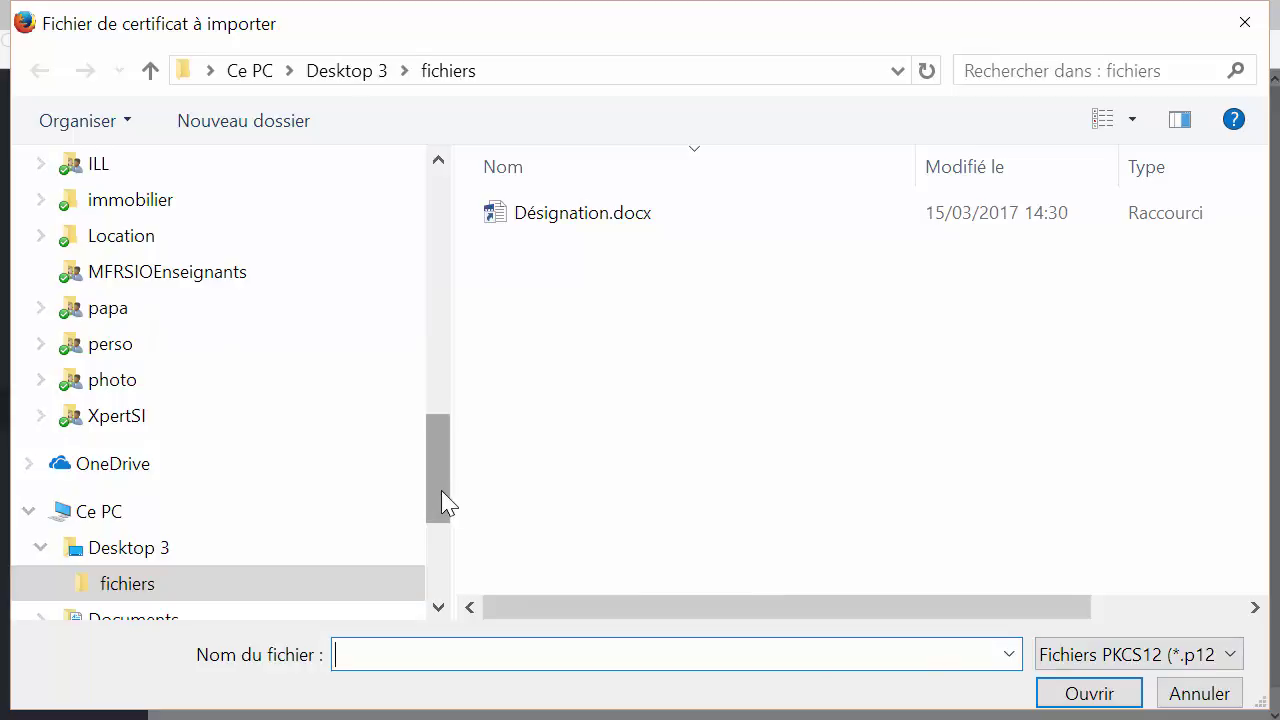
pyautogui.moveTo(443, 503); pyautogui.dragTo(428, 229)
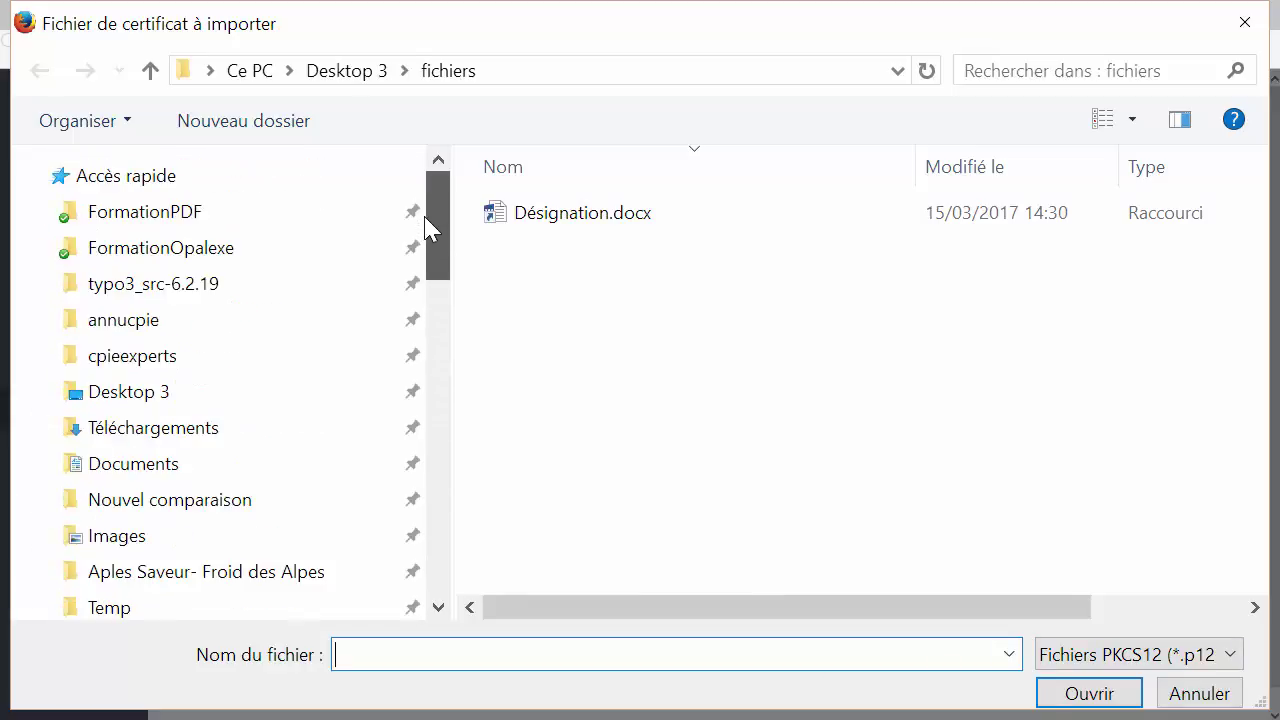
pyautogui.click(190, 428)
pyautogui.click(718, 222)
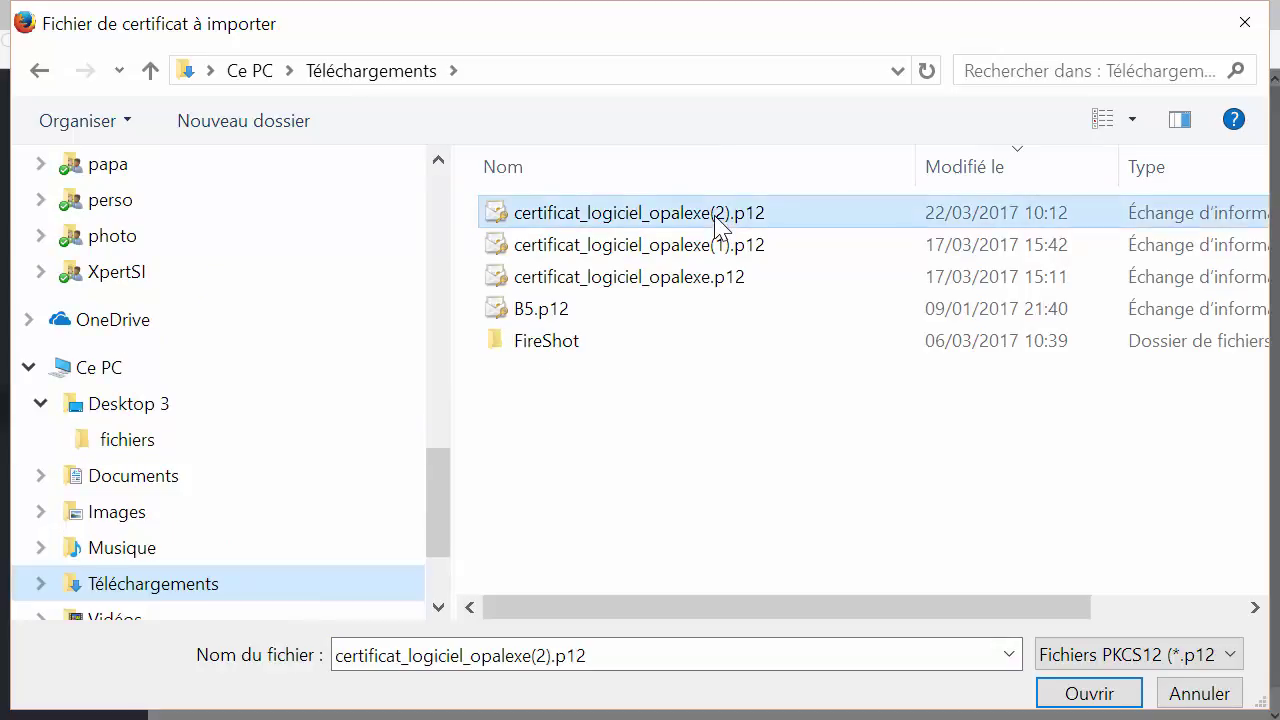
pyautogui.click(1085, 697)
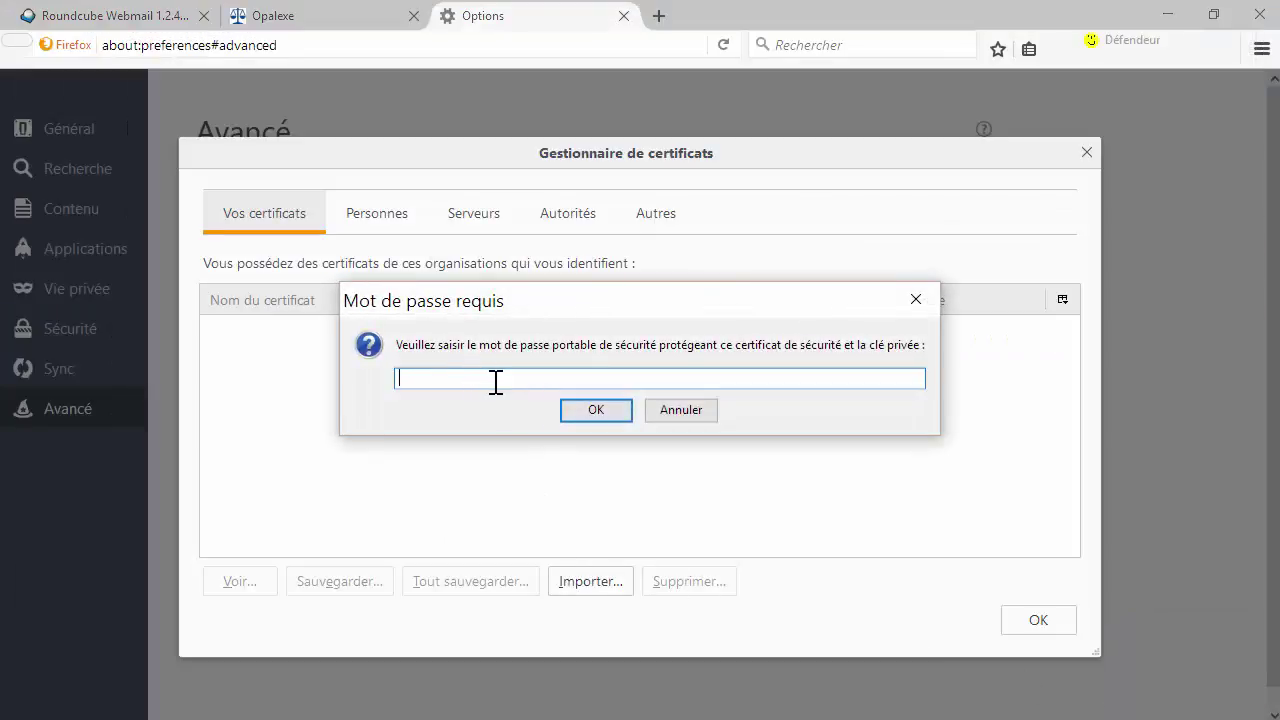
# - Paste the certificate password to complete the import, and close the certificate manager
pyautogui.hotkey('ctrl', 'v')
pyautogui.click(588, 410)
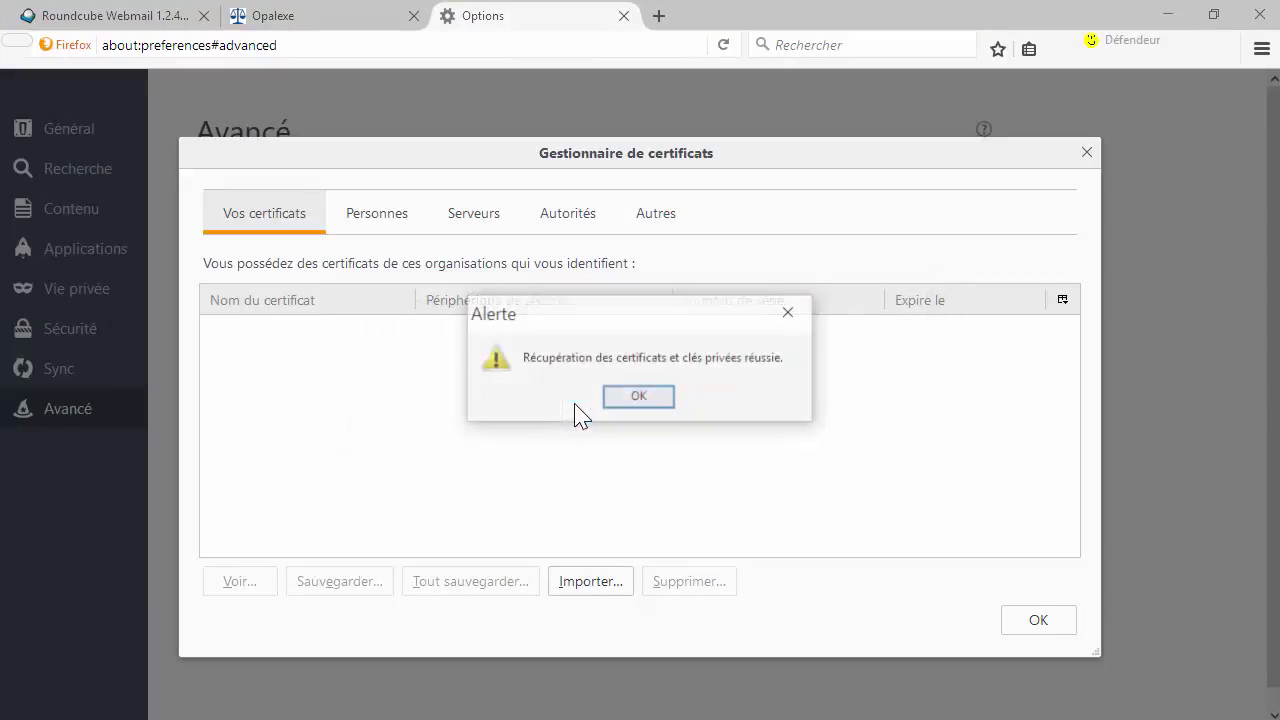
pyautogui.click(638, 400)
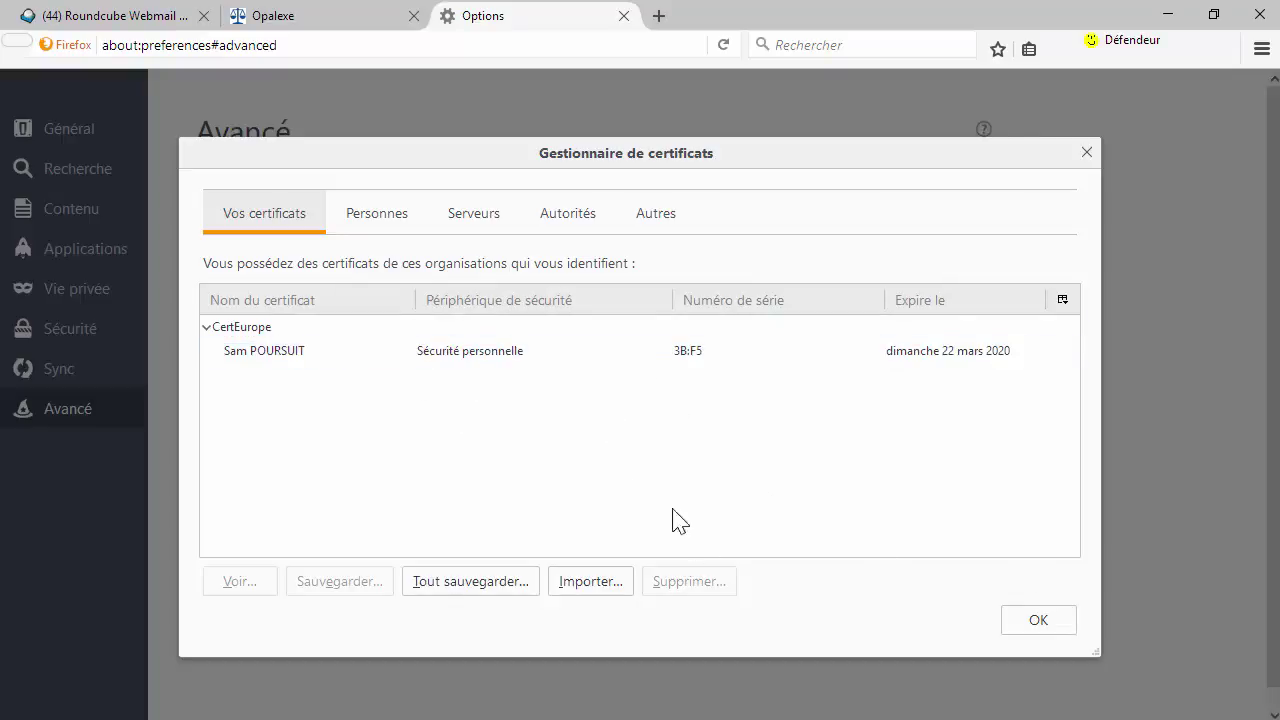
pyautogui.click(1039, 622)
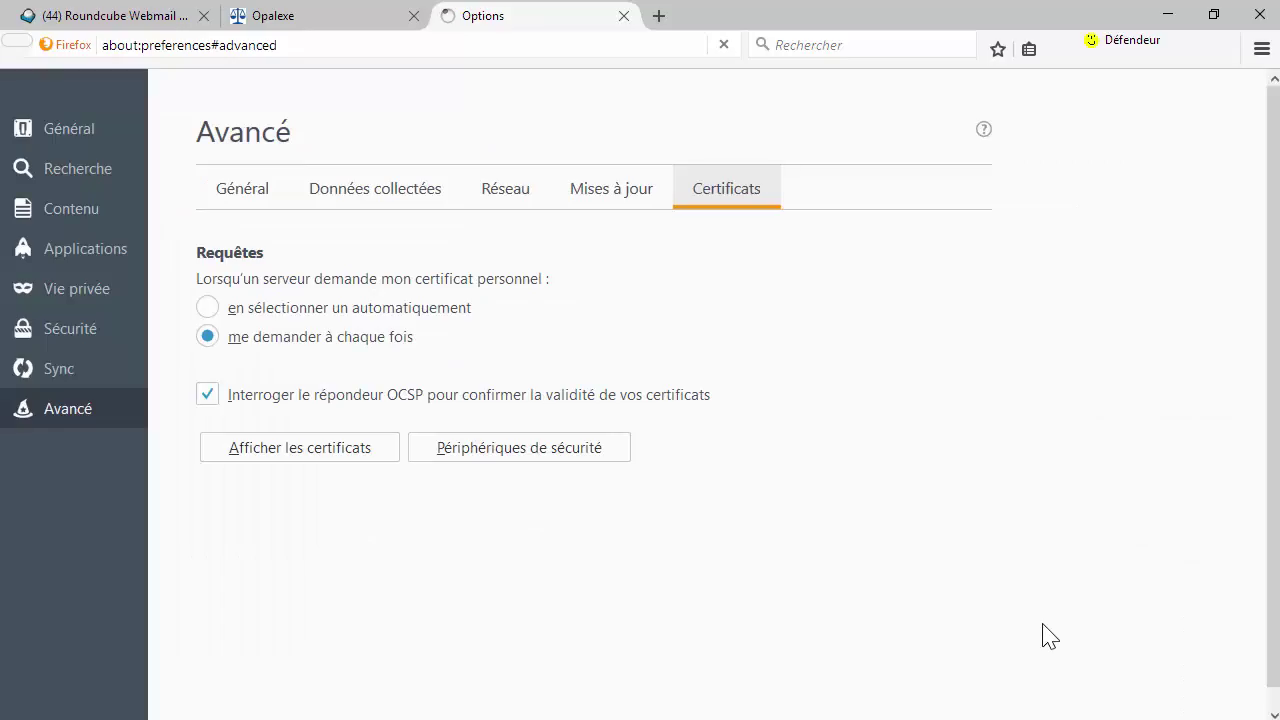
# - Try to open test.opalexe.fr in place of the certificate retrieval page
pyautogui.click(276, 20)
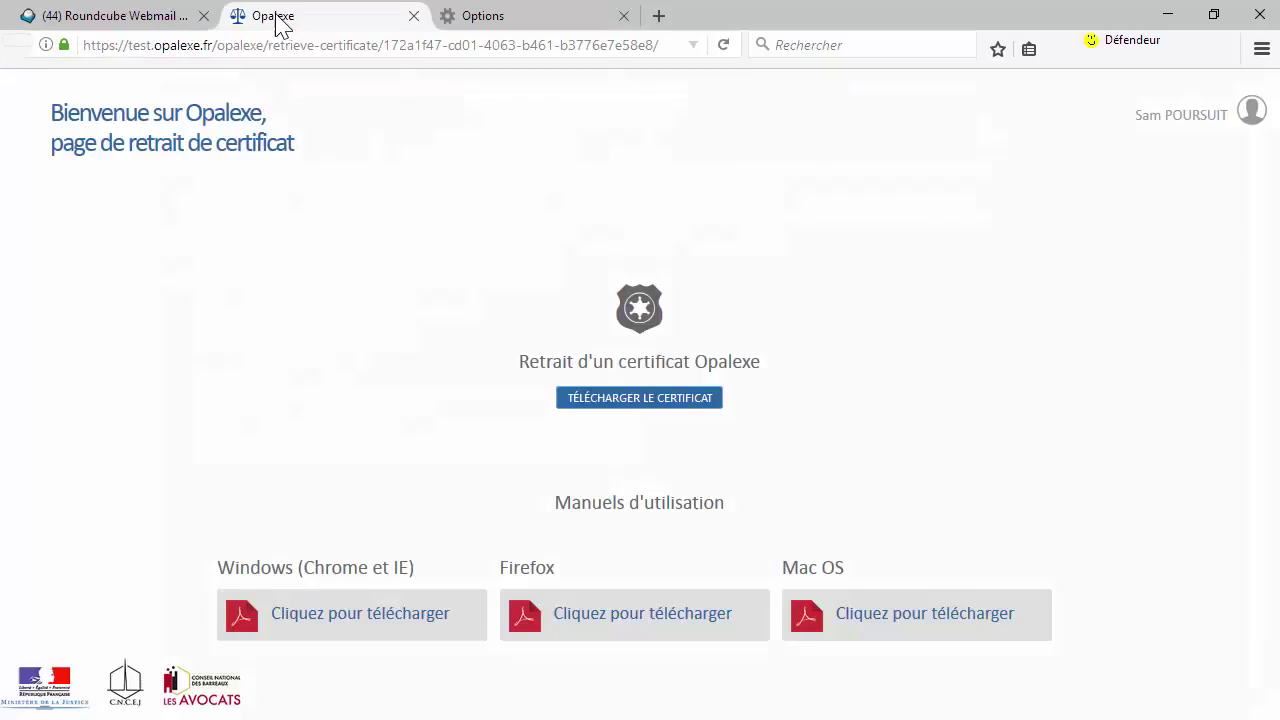
pyautogui.click(213, 47)
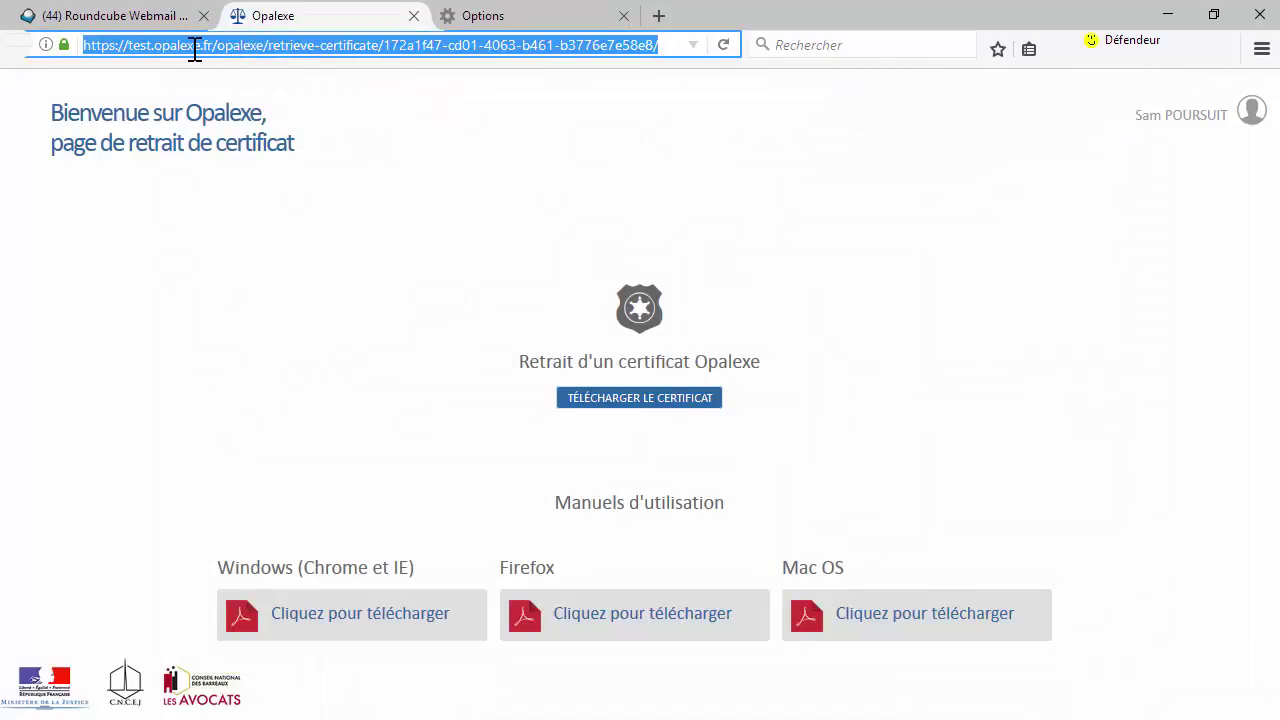
pyautogui.write('test.')
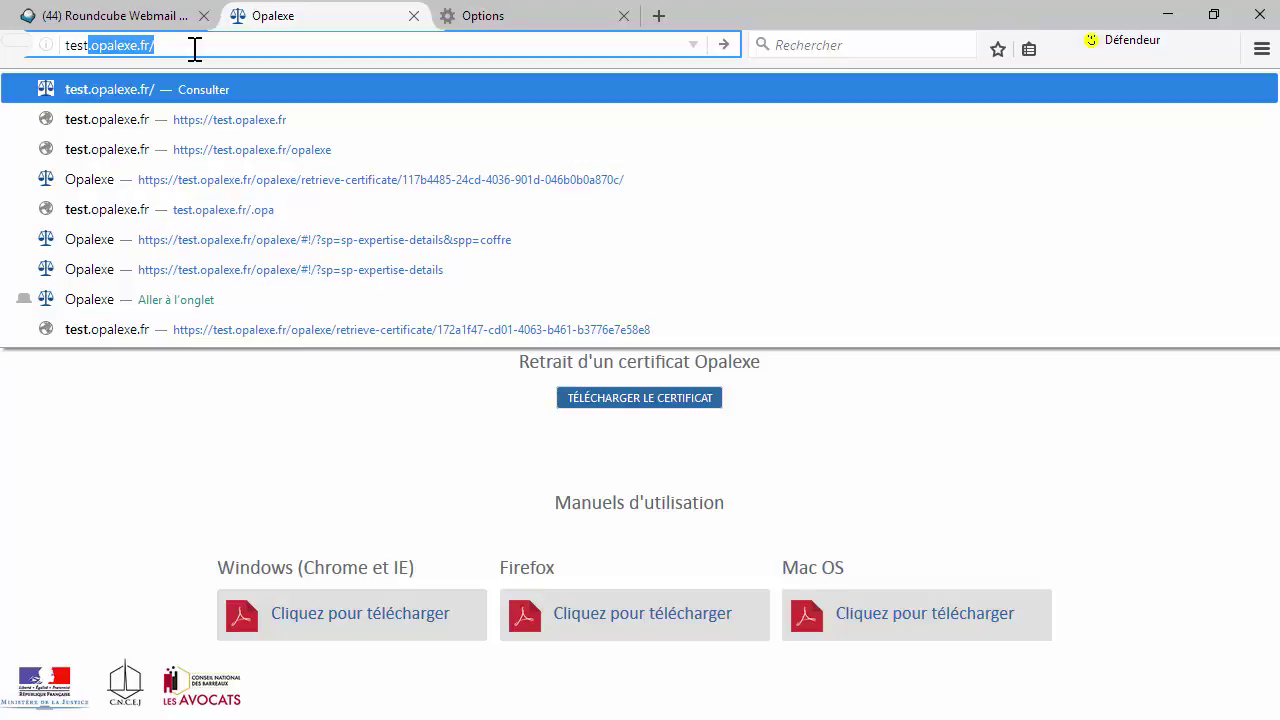
pyautogui.press('Return')
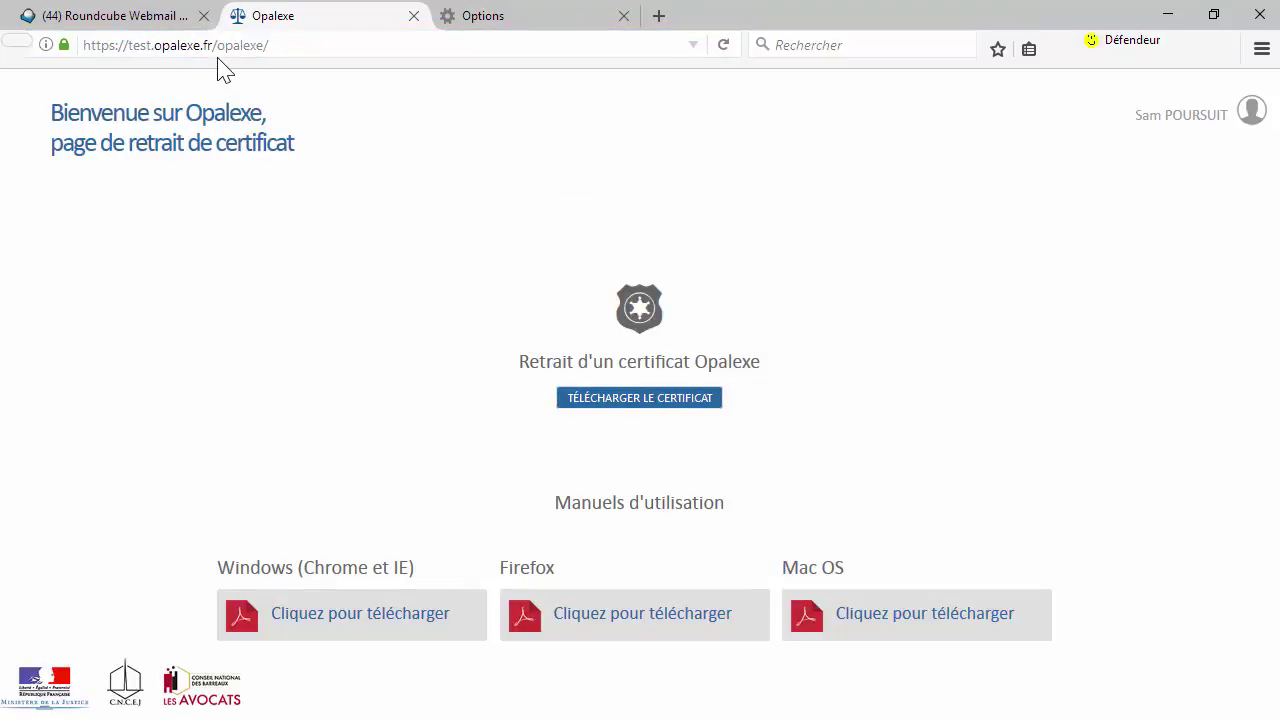
pyautogui.click(220, 55)
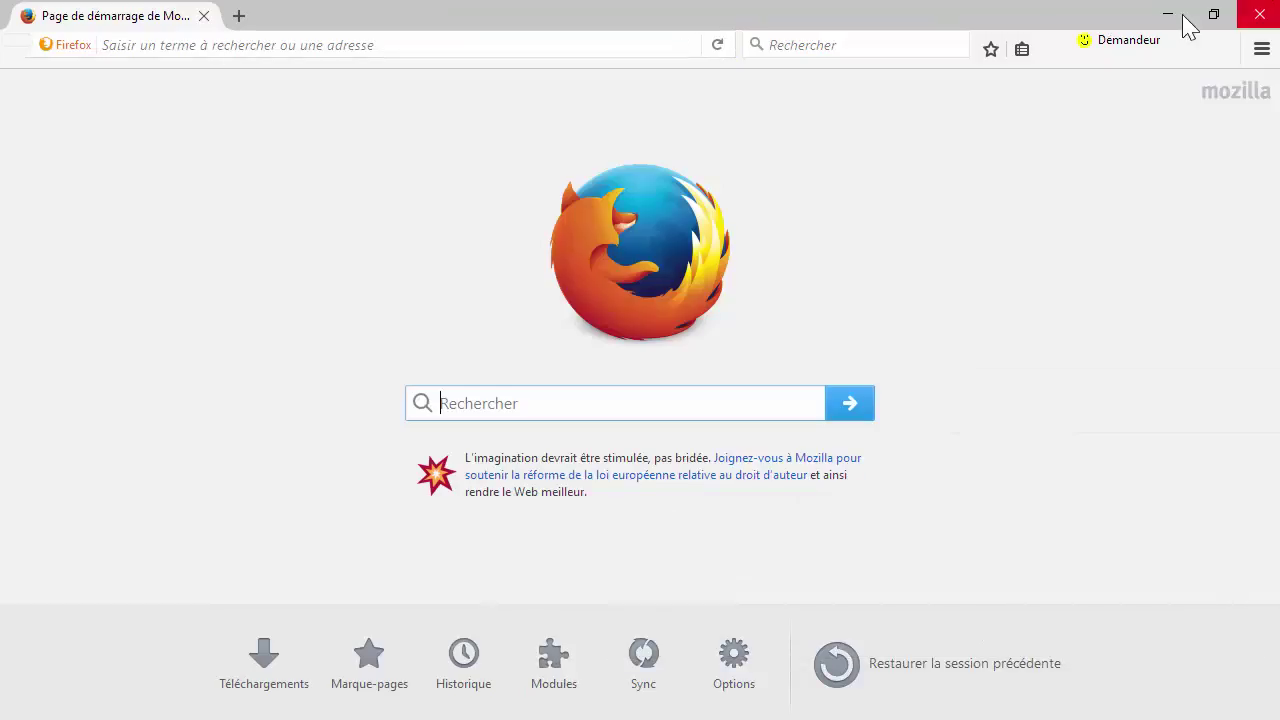
# - Minimize the open Firefox and PowerPoint windows, and start Firefox from the Opalexe desktop shortcut with the Défendeur profile
pyautogui.click(1180, 8)
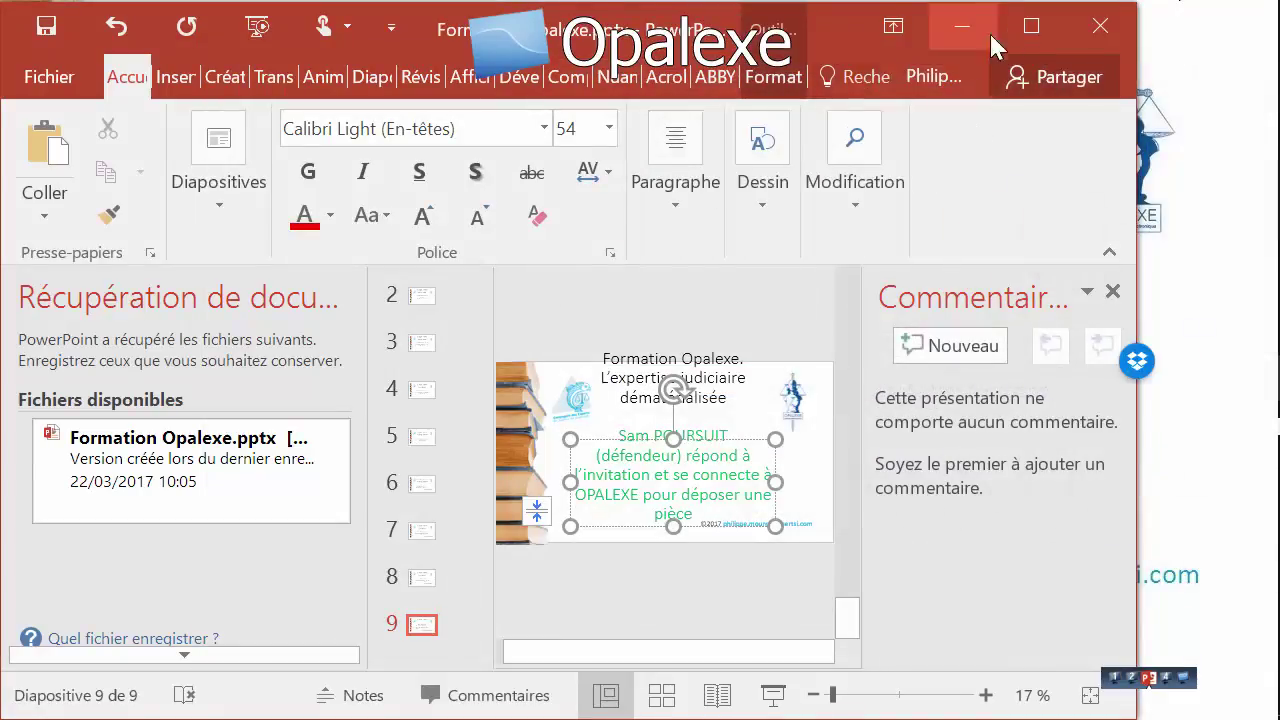
pyautogui.click(960, 30)
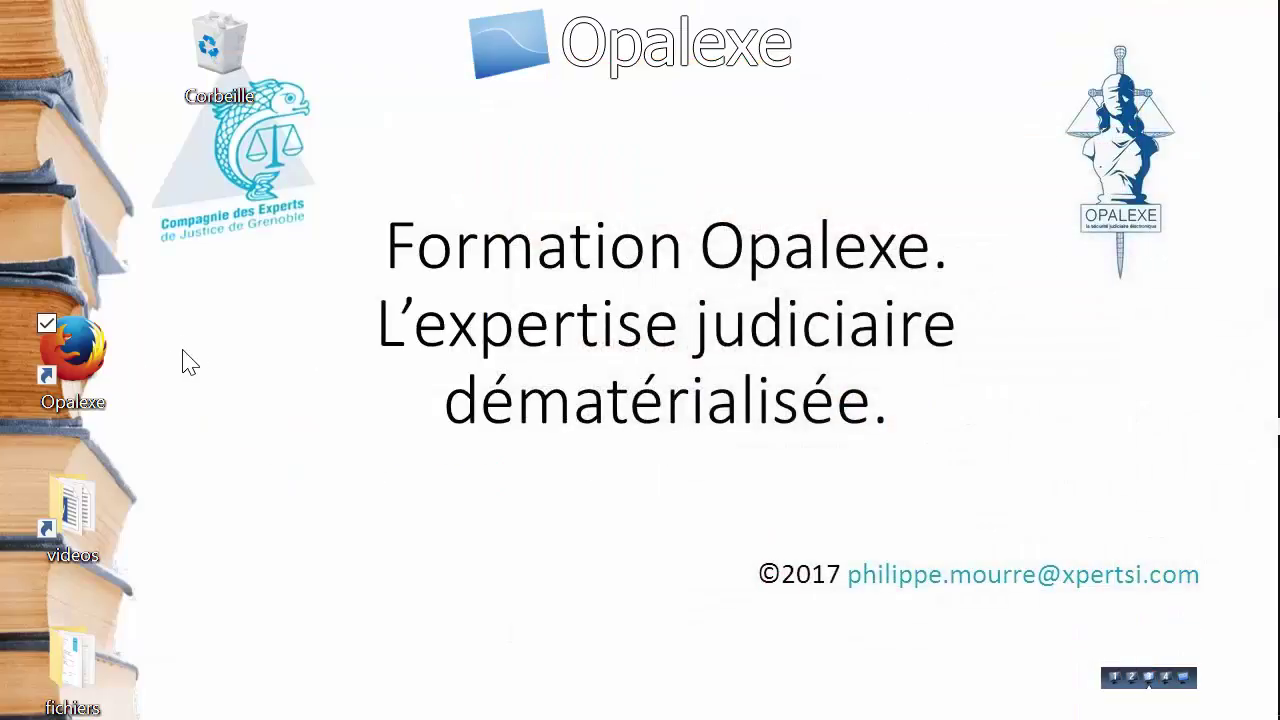
pyautogui.doubleClick(68, 335)
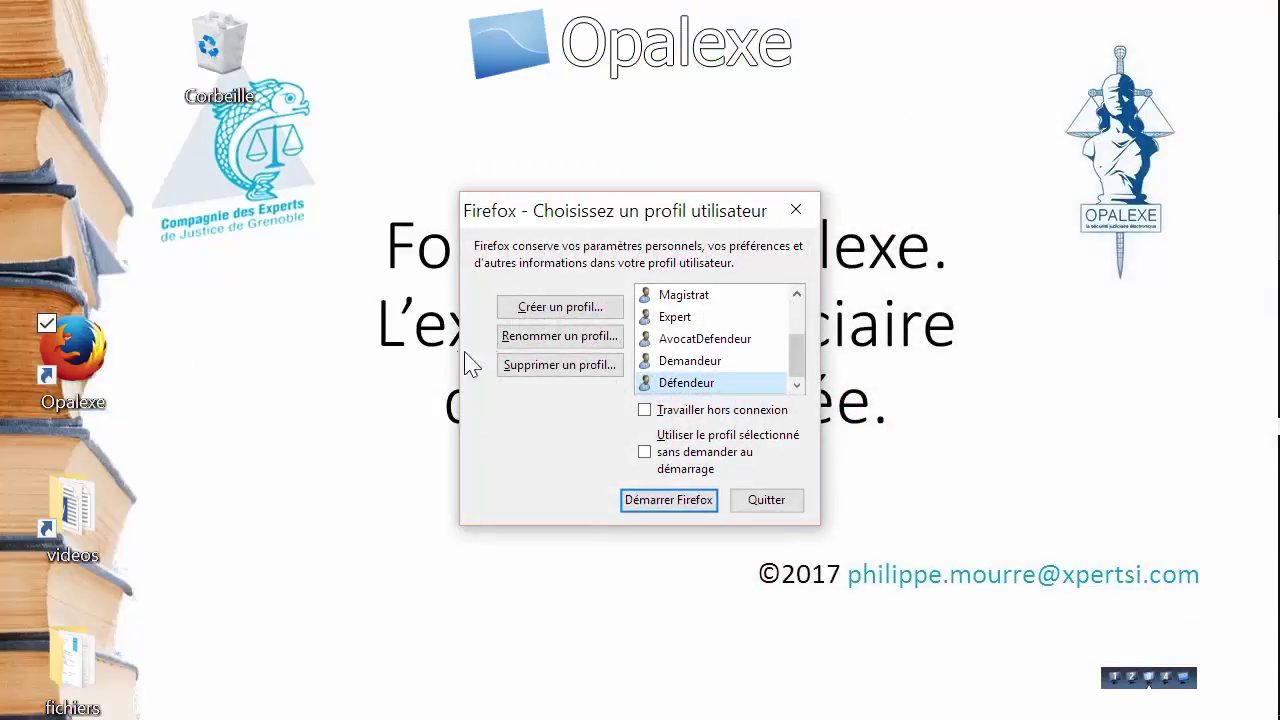
pyautogui.click(686, 503)
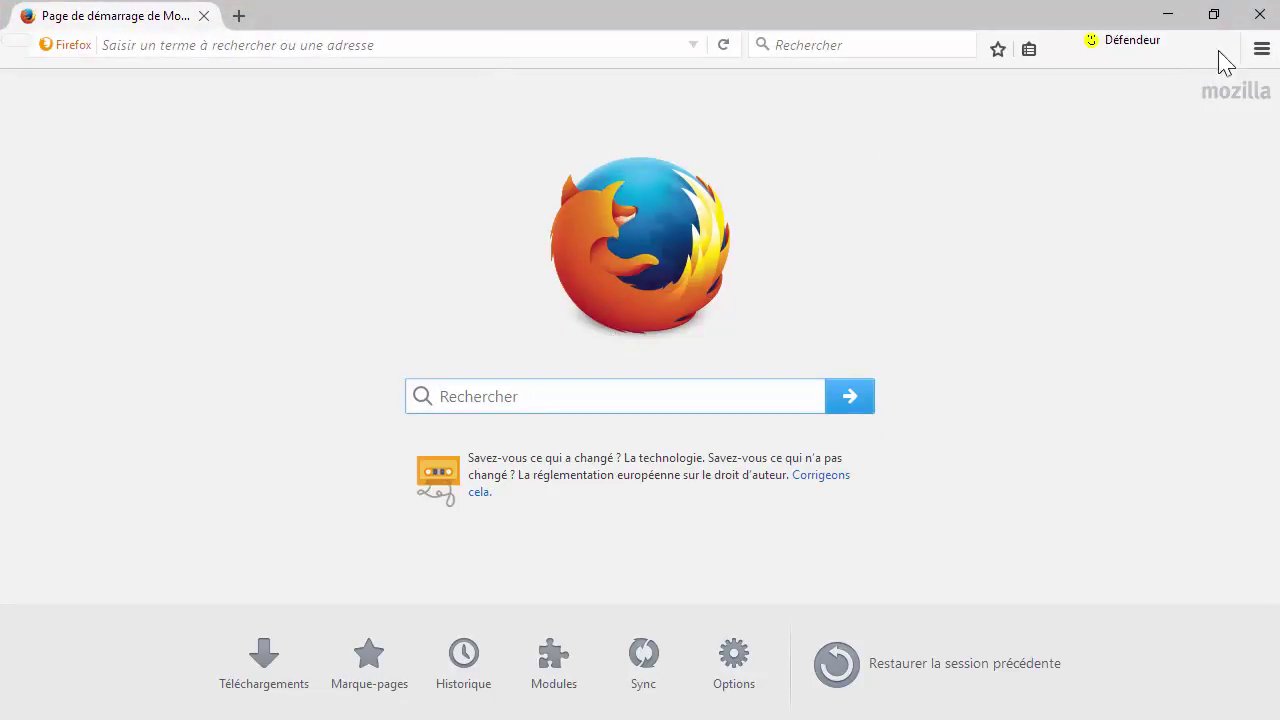
# - Open test.opalexe.fr, review and present the installed personal certificate as identification, and retry the secure connection
pyautogui.click(258, 46)
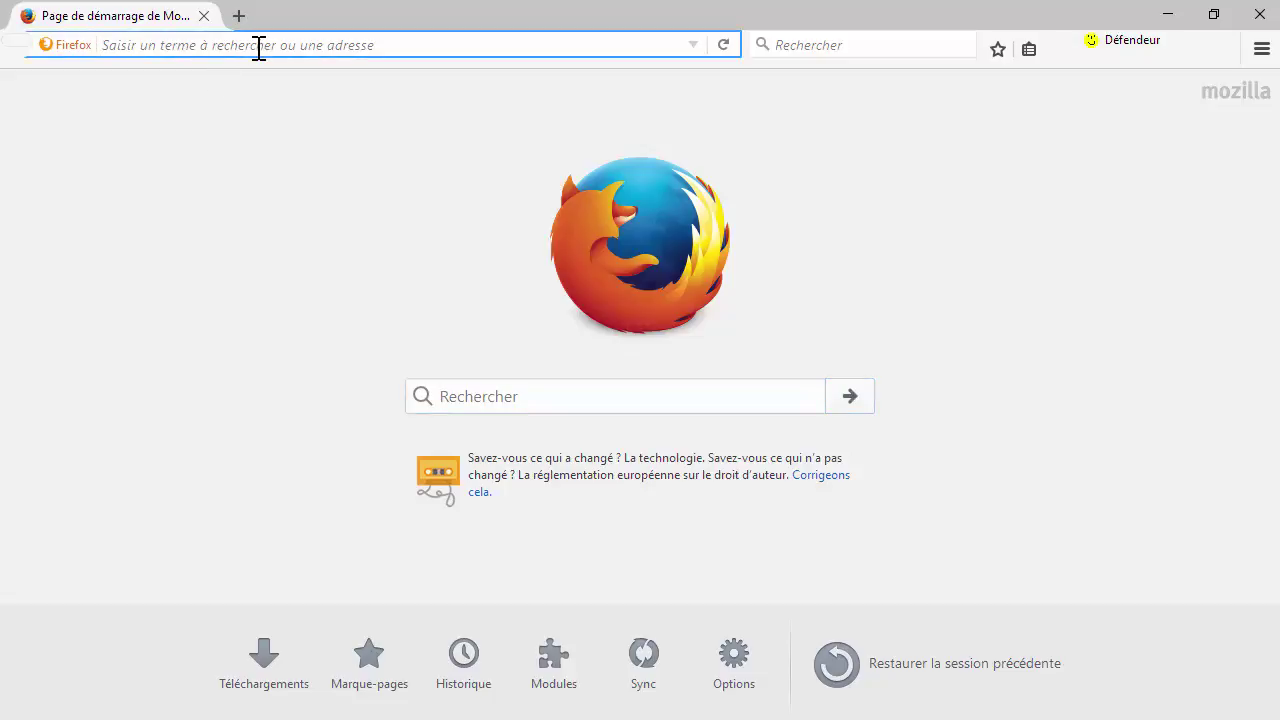
pyautogui.write('test.')
pyautogui.press('Return')
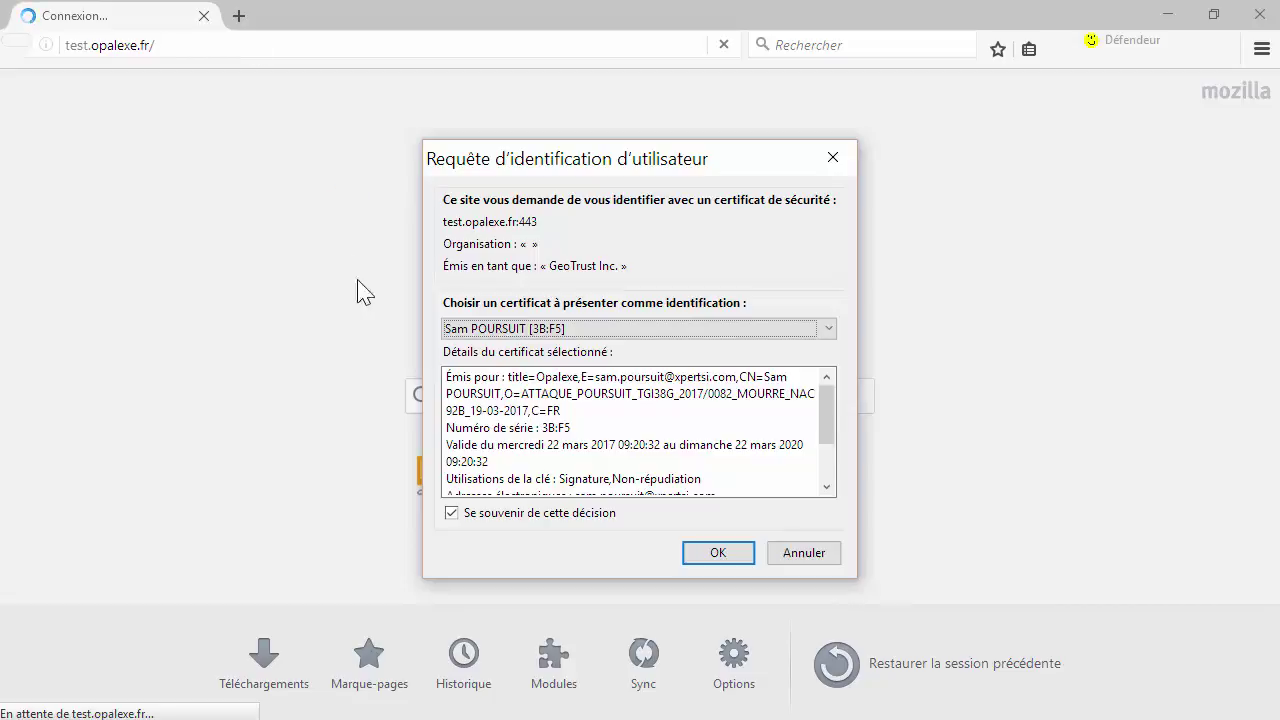
pyautogui.scroll(-3, 525, 447)
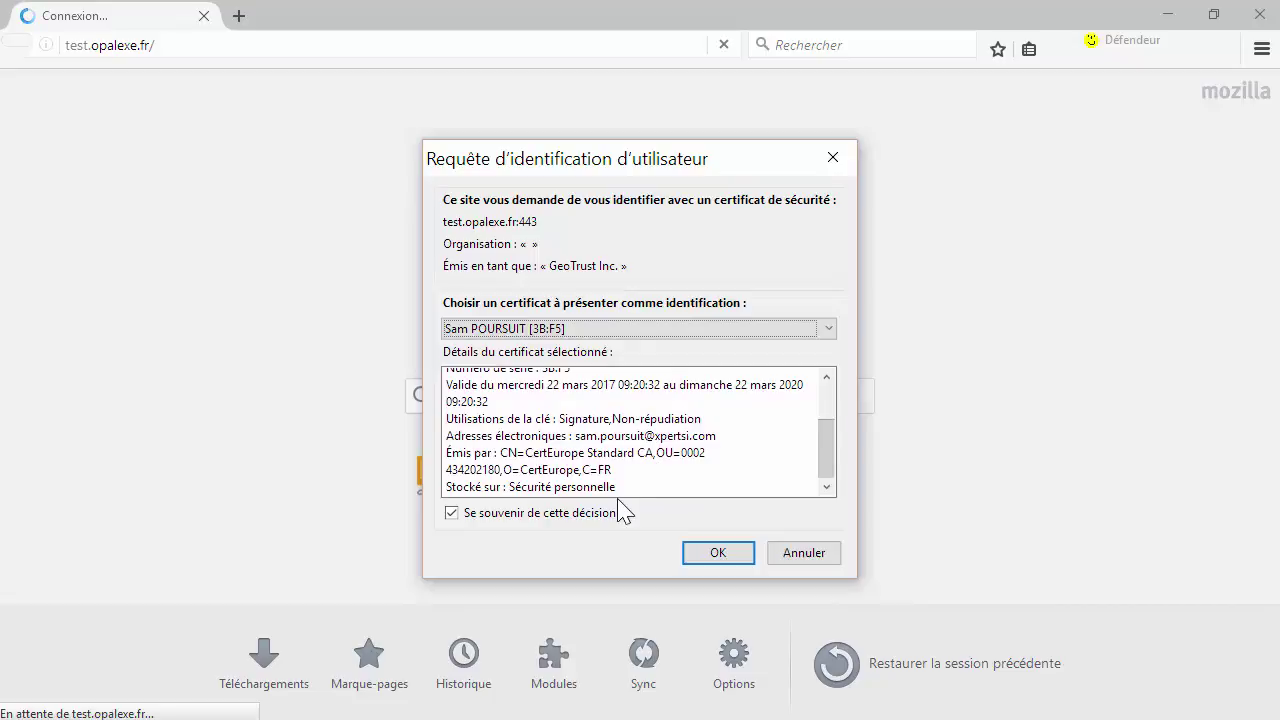
pyautogui.scroll(2, 620, 490)
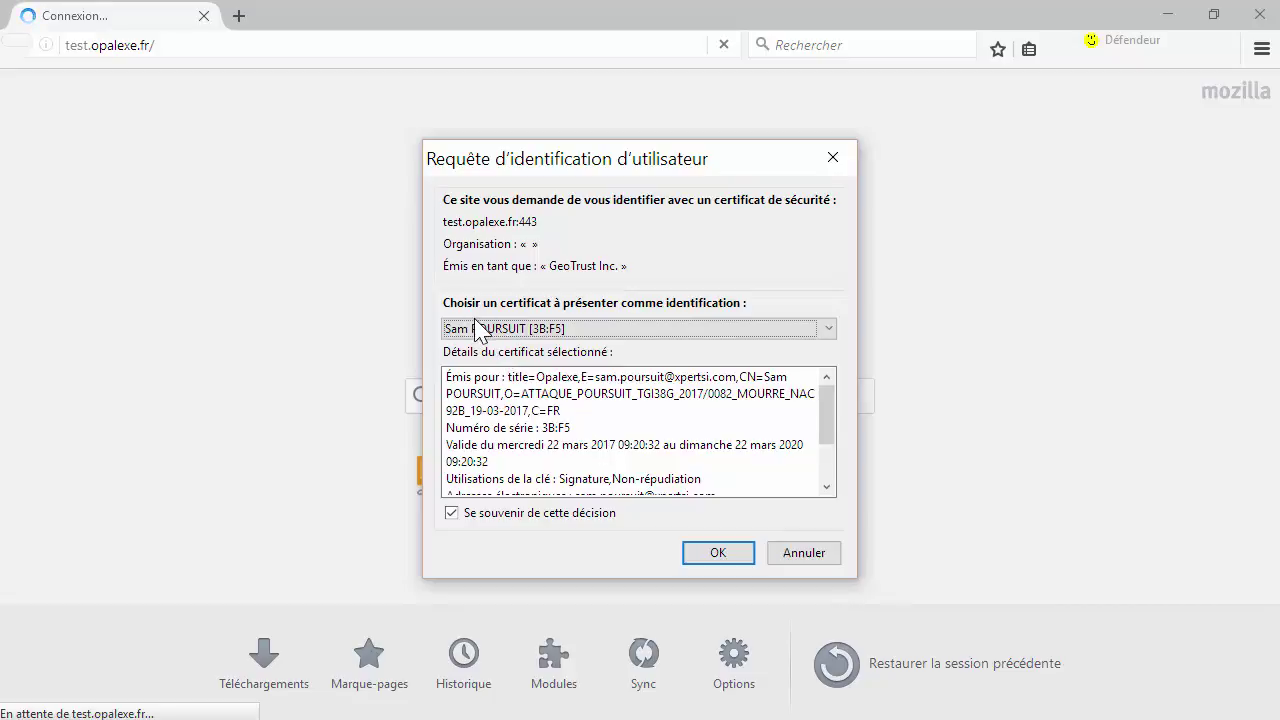
pyautogui.click(736, 558)
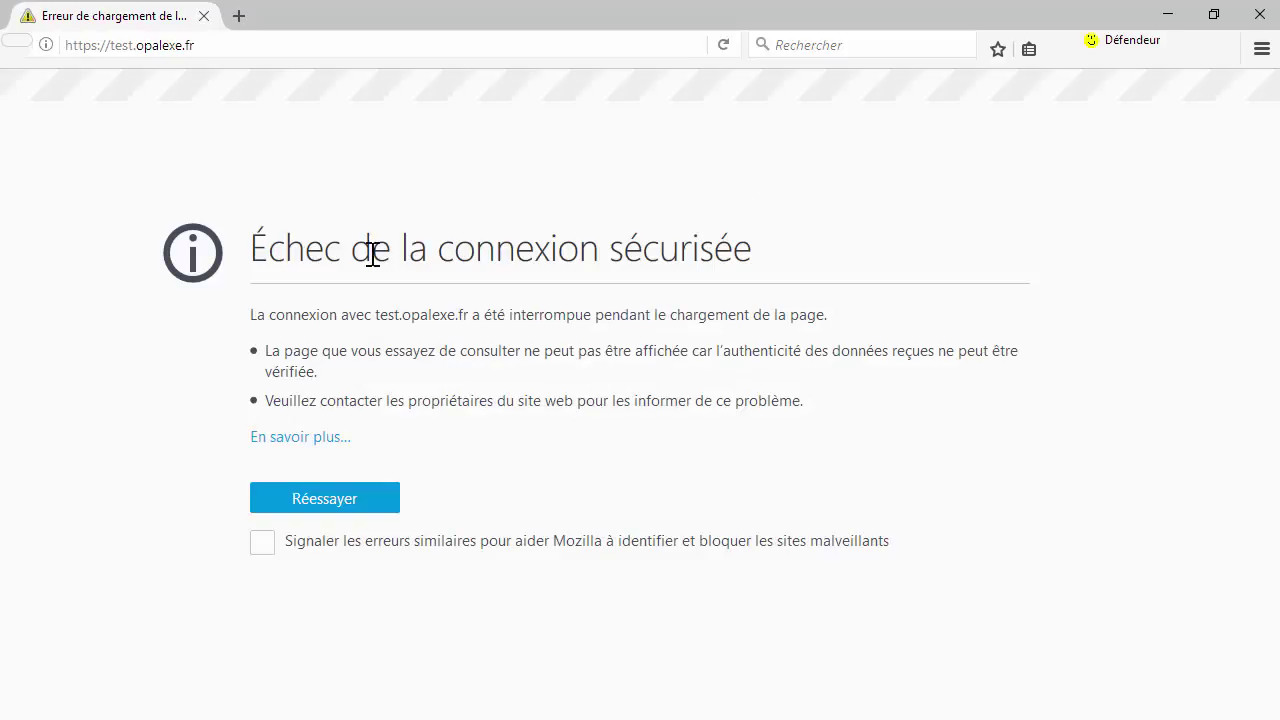
pyautogui.click(340, 500)
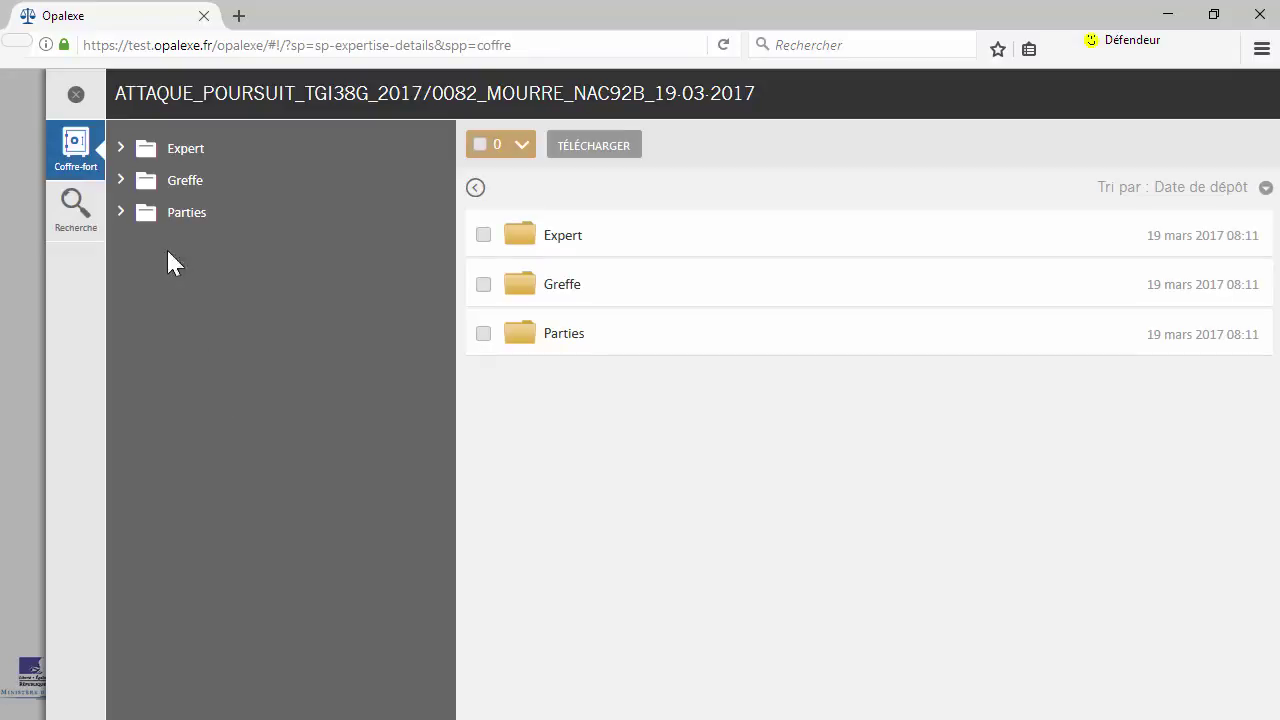
# - Close the expertise to return to the party workspace, and access the expertise again
pyautogui.click(77, 96)
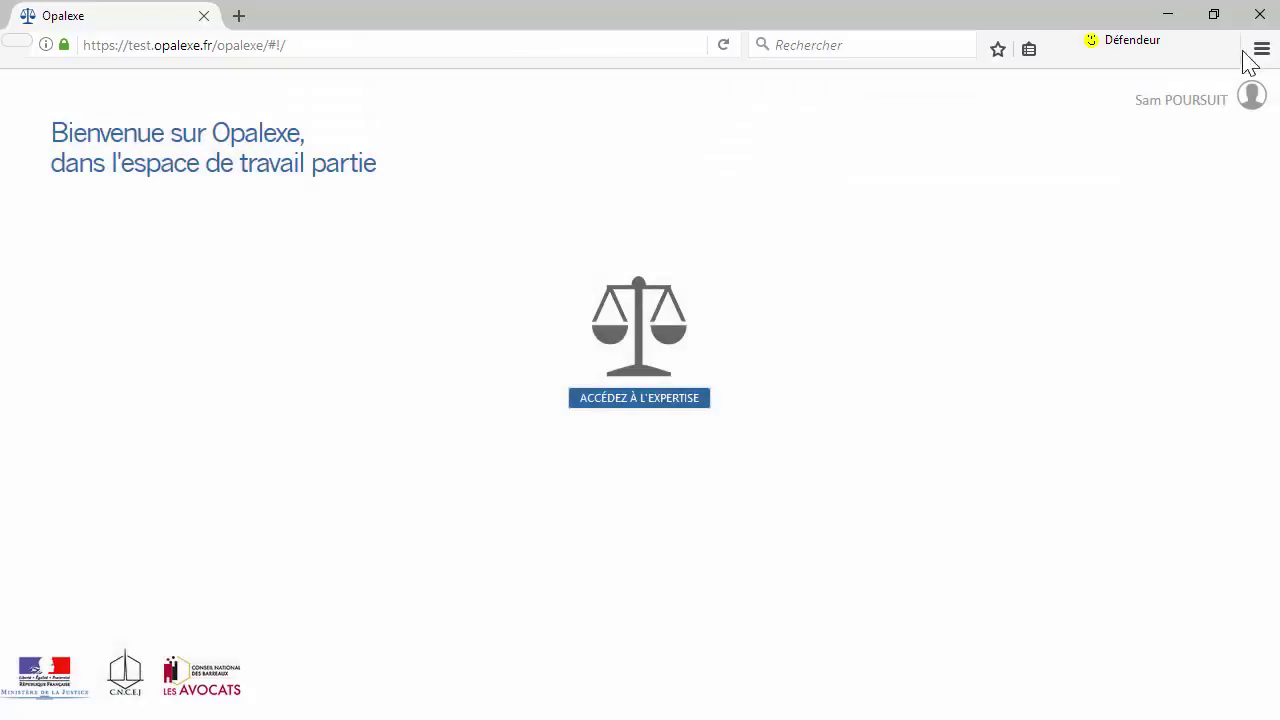
pyautogui.click(250, 45)
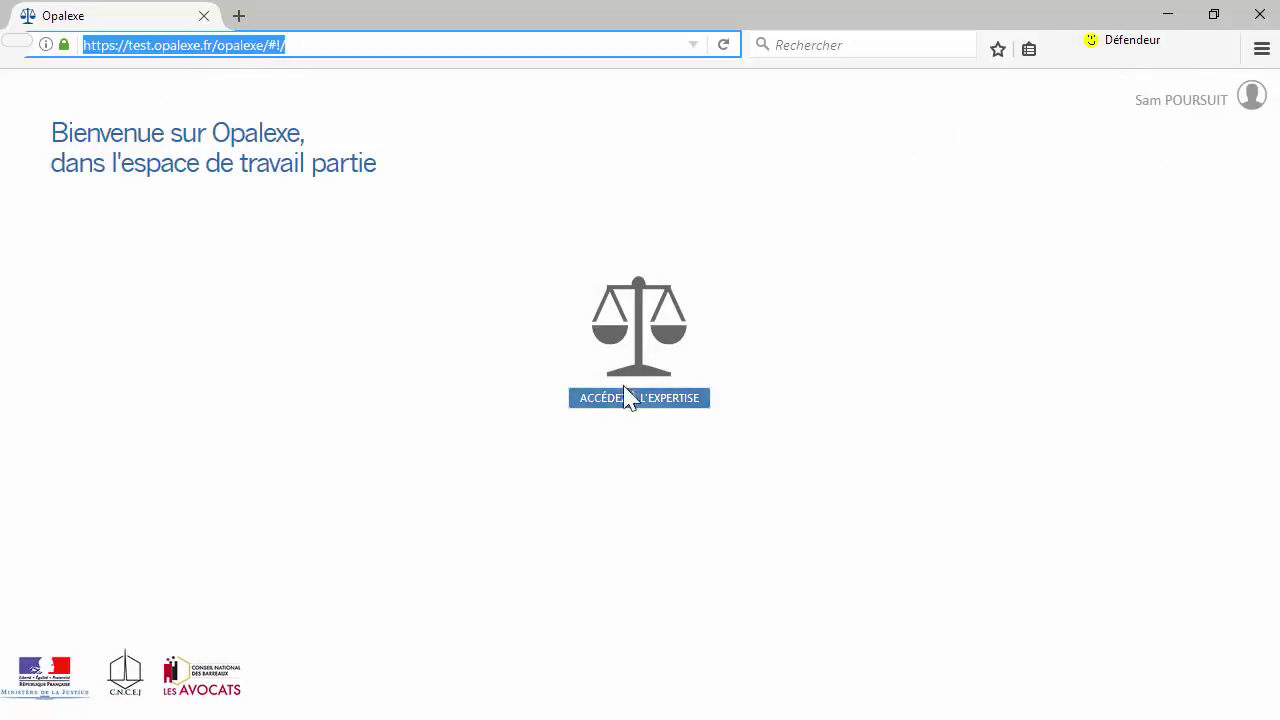
pyautogui.click(690, 401)
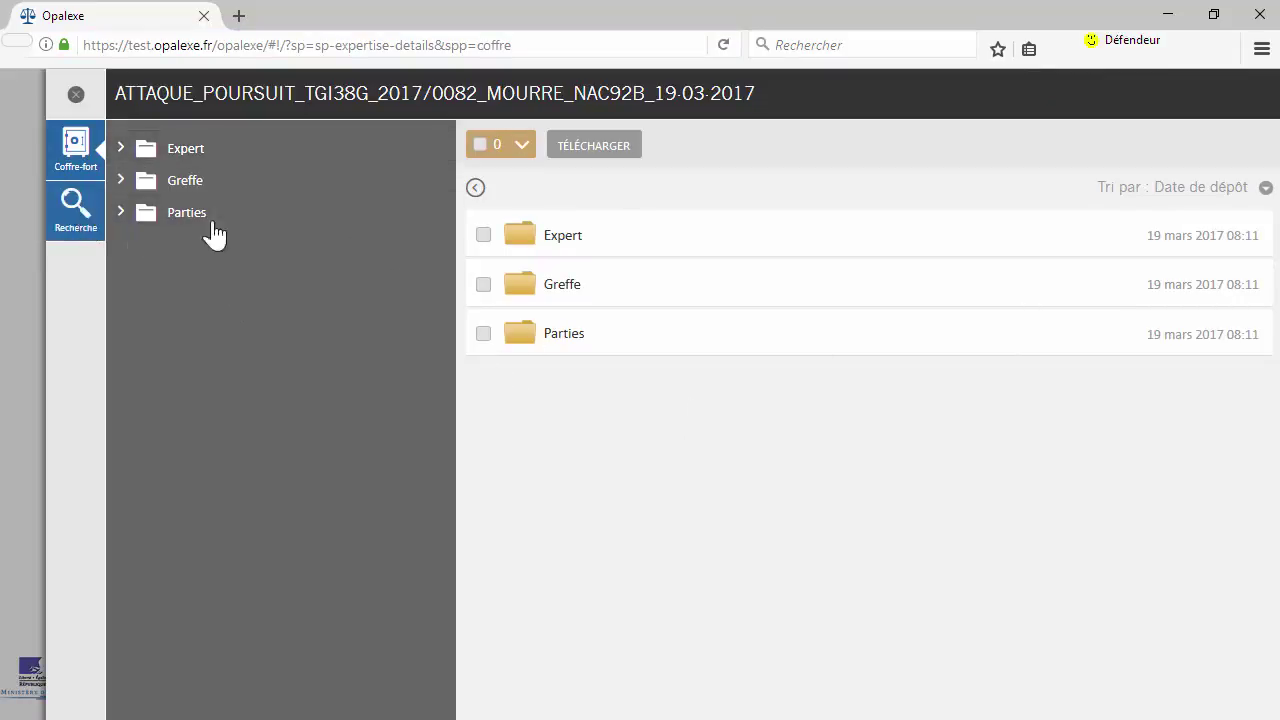
# - View the expertise's document search page, return to the party workspace, and access the expertise again
pyautogui.click(84, 226)
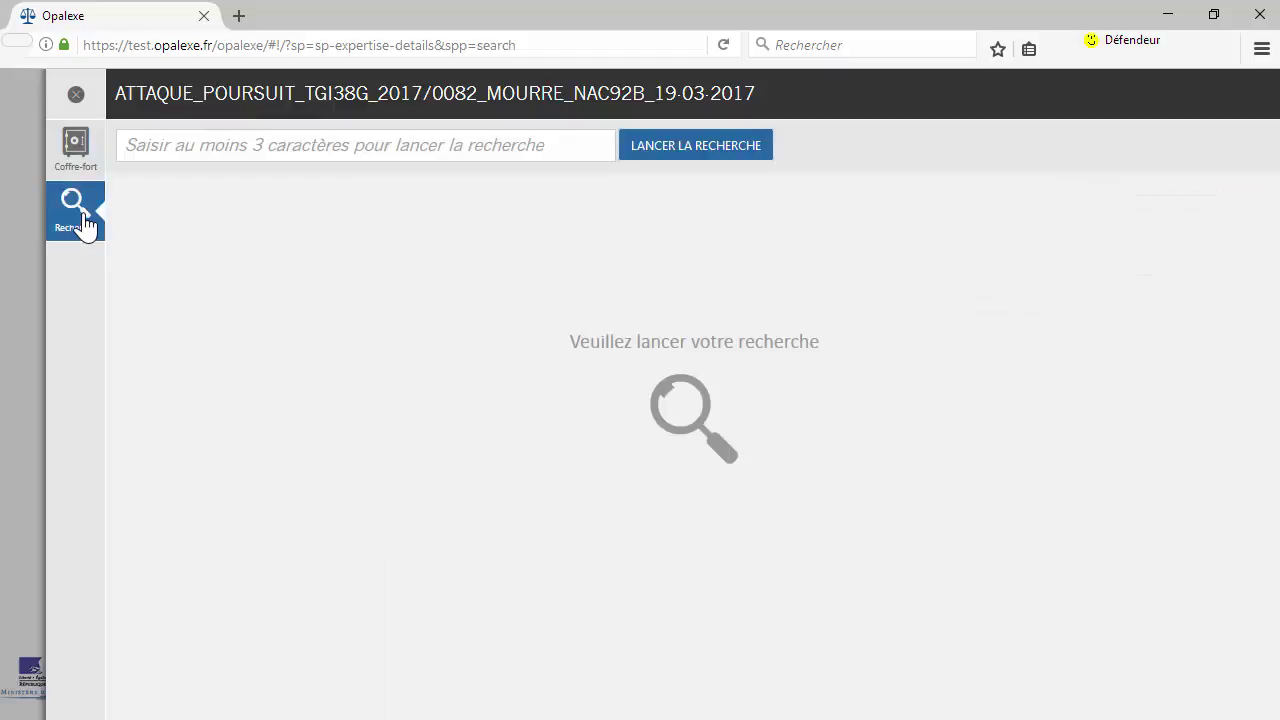
pyautogui.click(74, 97)
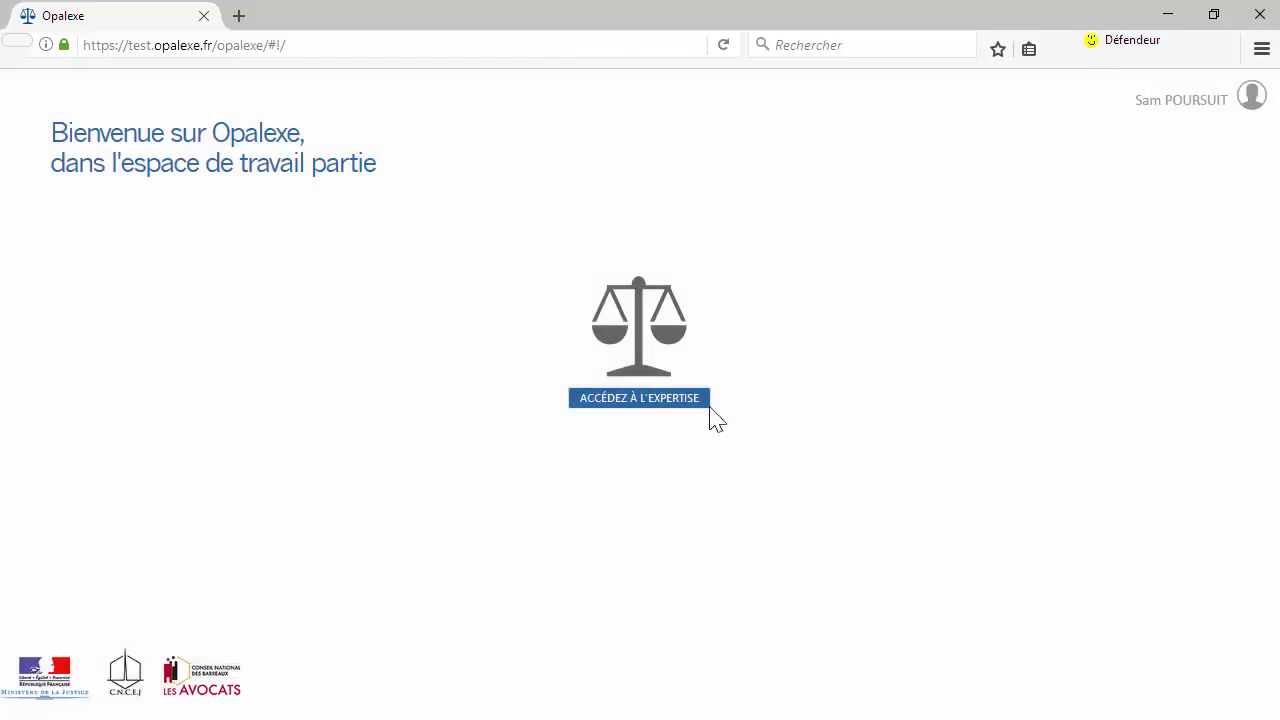
pyautogui.click(684, 400)
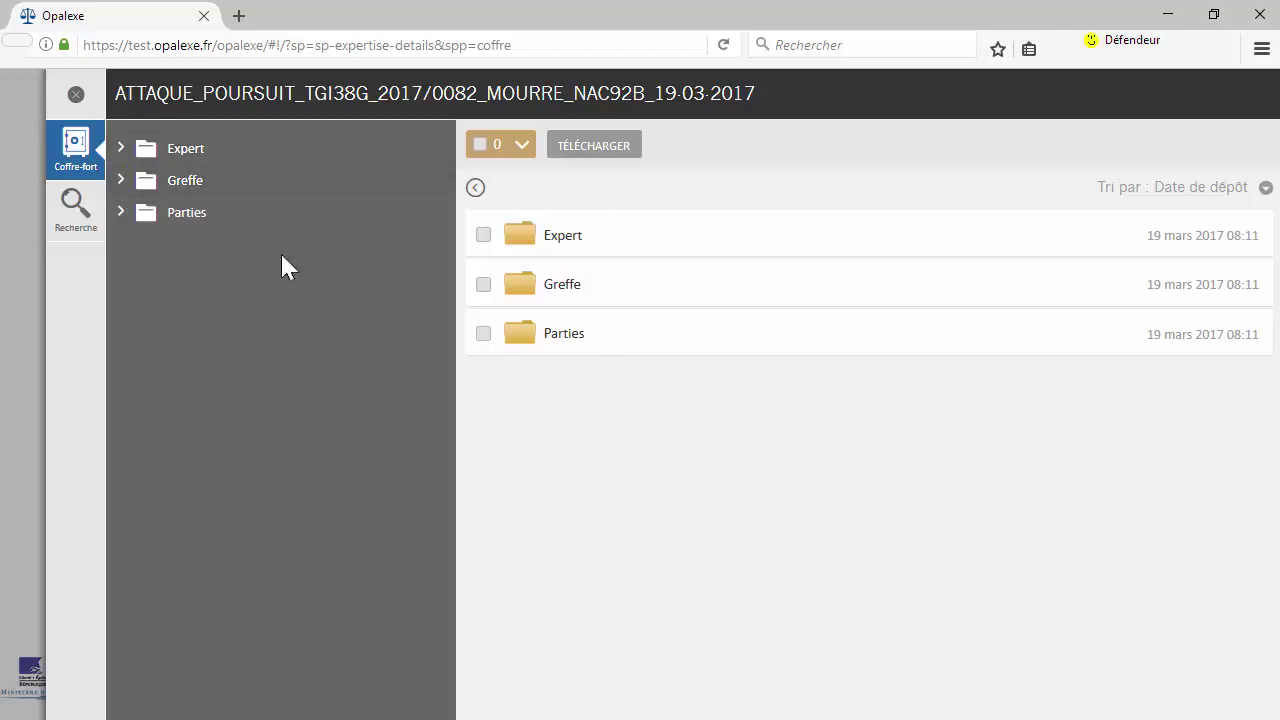
# - Expand the Expert, Greffe and Parties folders in the safe's tree, and open the defendant's folder under Parties
pyautogui.click(120, 150)
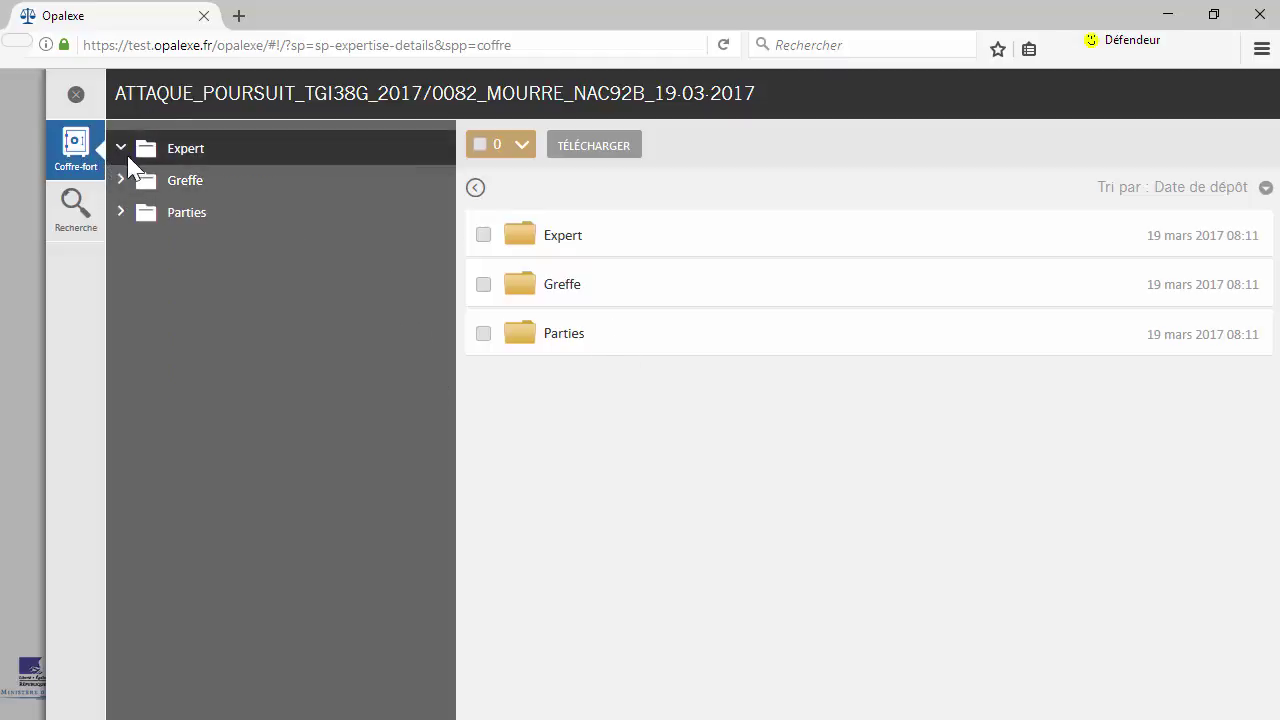
pyautogui.click(120, 405)
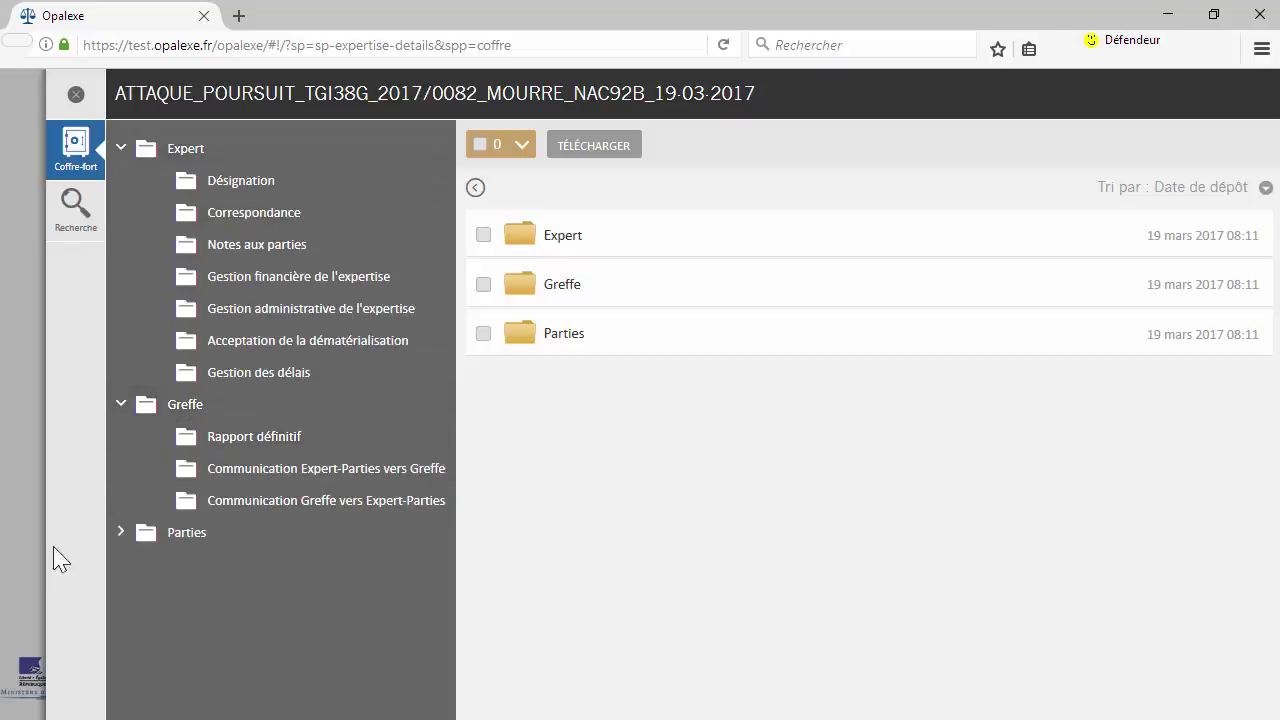
pyautogui.click(122, 532)
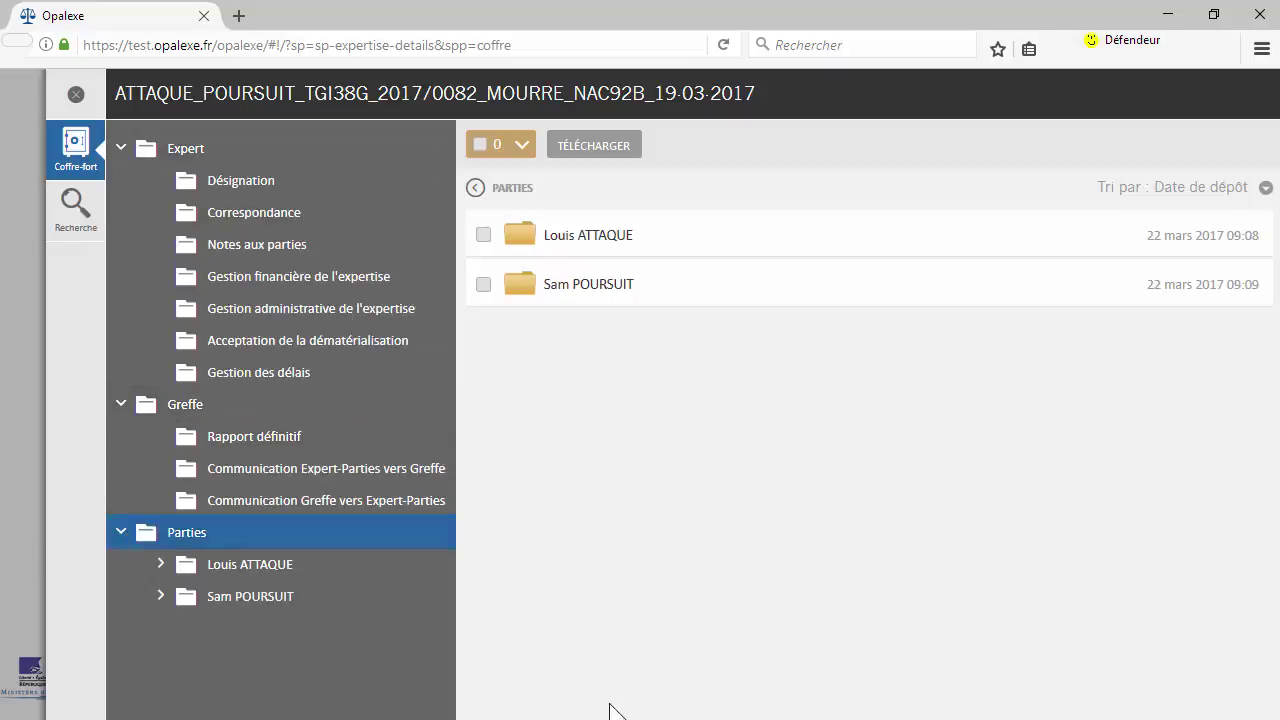
pyautogui.click(249, 610)
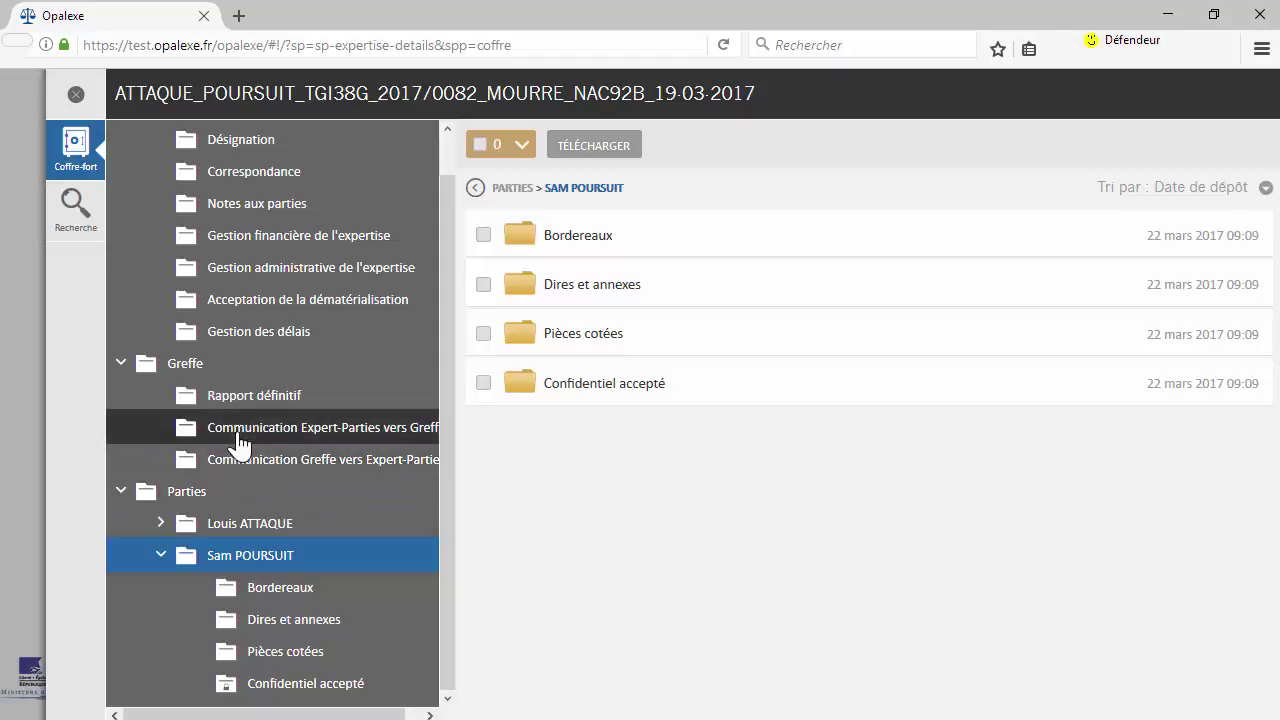
# - Import the defendant's exhibit n°01 PDF from the fichiers folder into the defendant's Pièces cotées folder
pyautogui.click(281, 655)
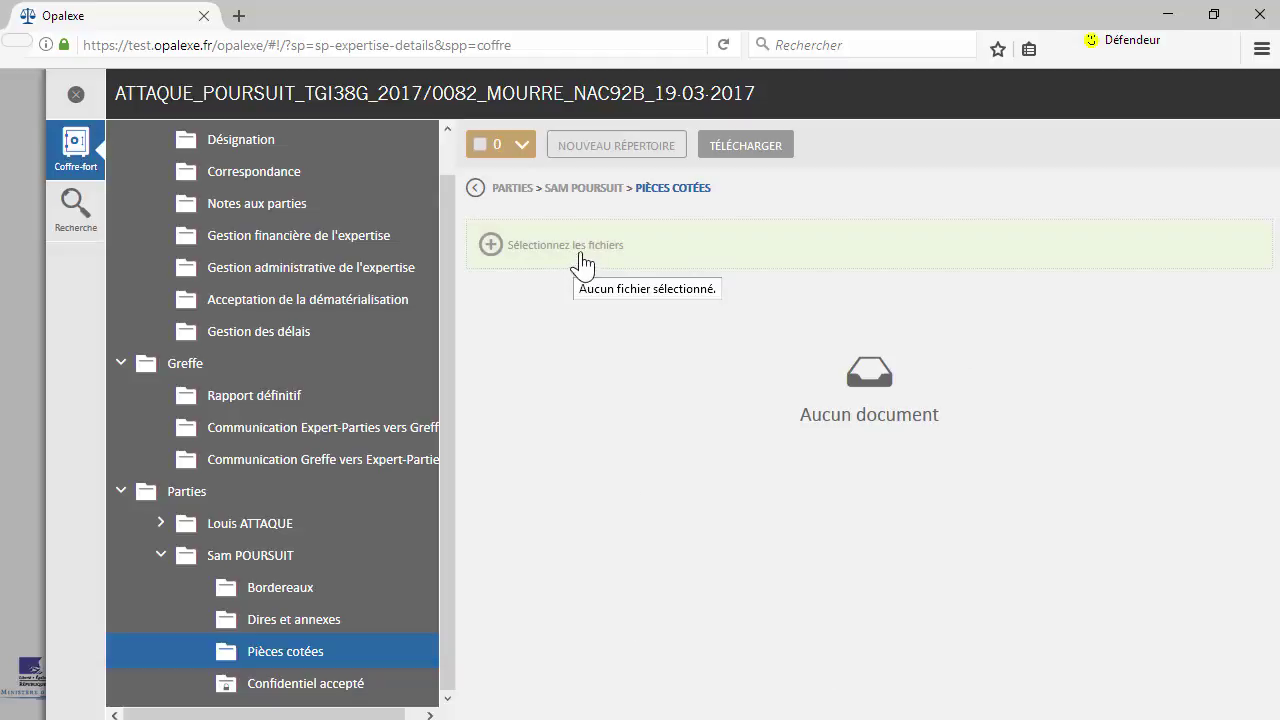
pyautogui.click(587, 258)
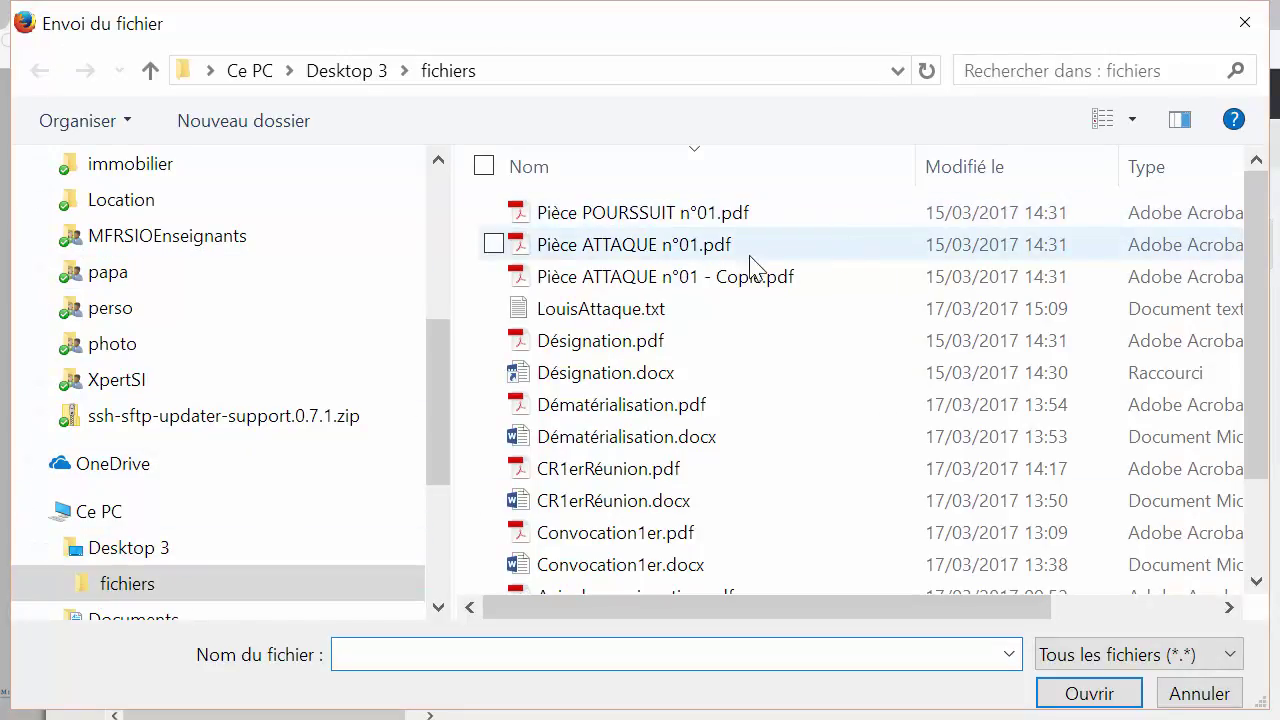
pyautogui.click(659, 220)
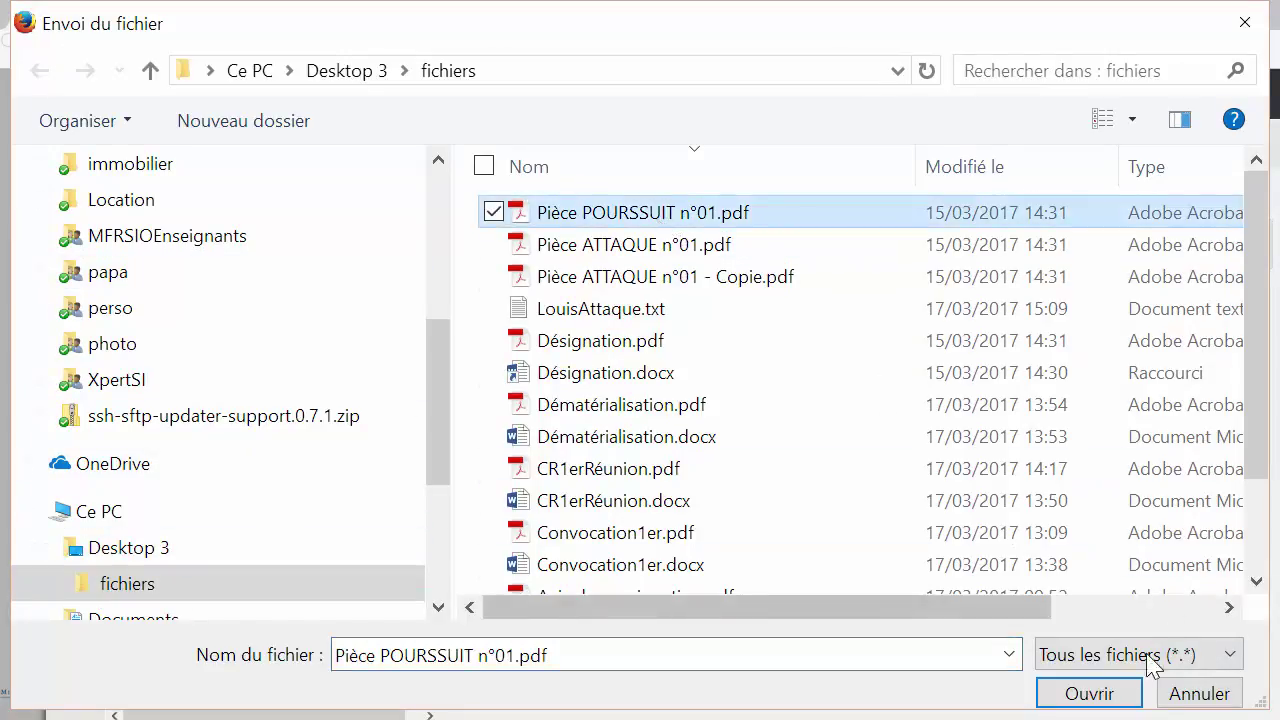
pyautogui.click(1076, 695)
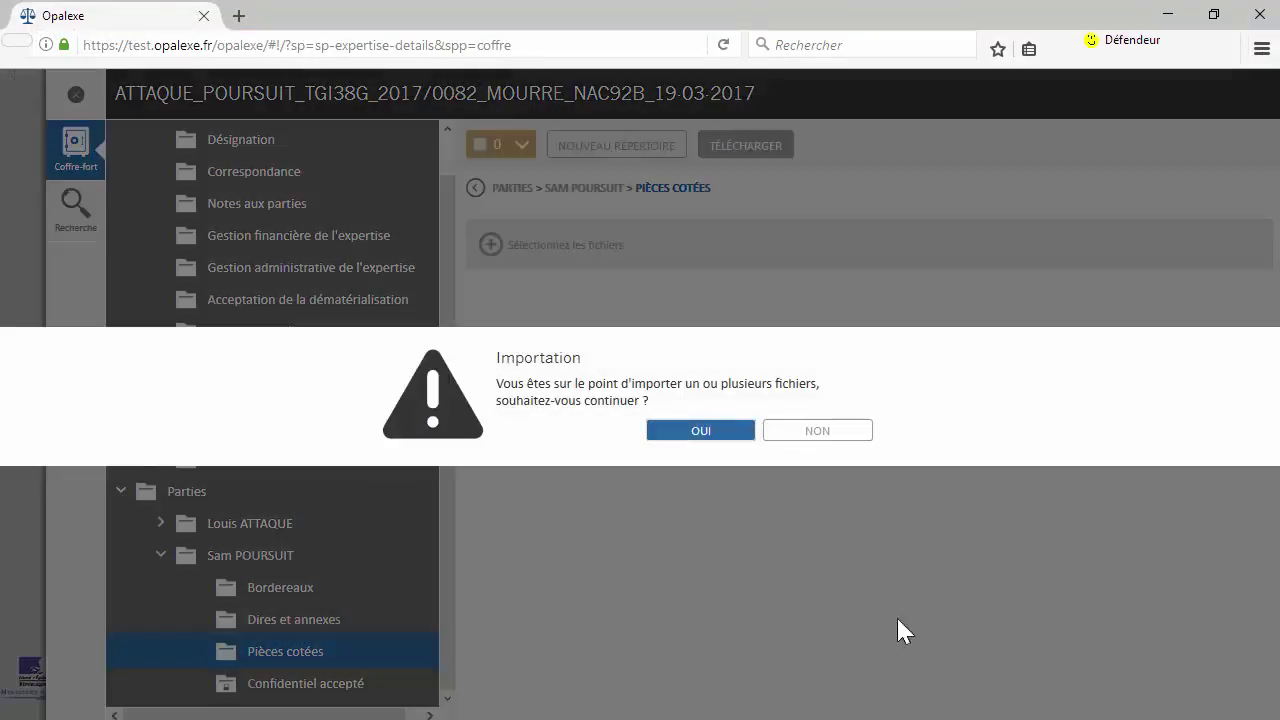
pyautogui.click(700, 438)
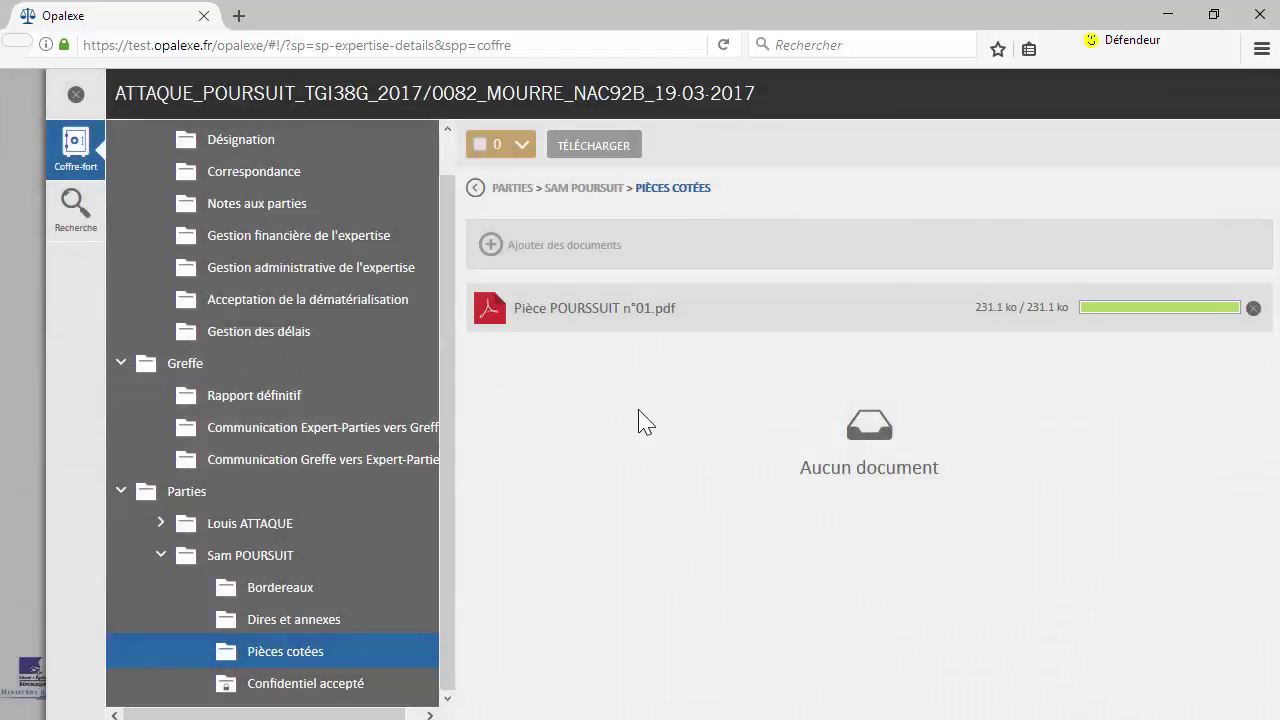